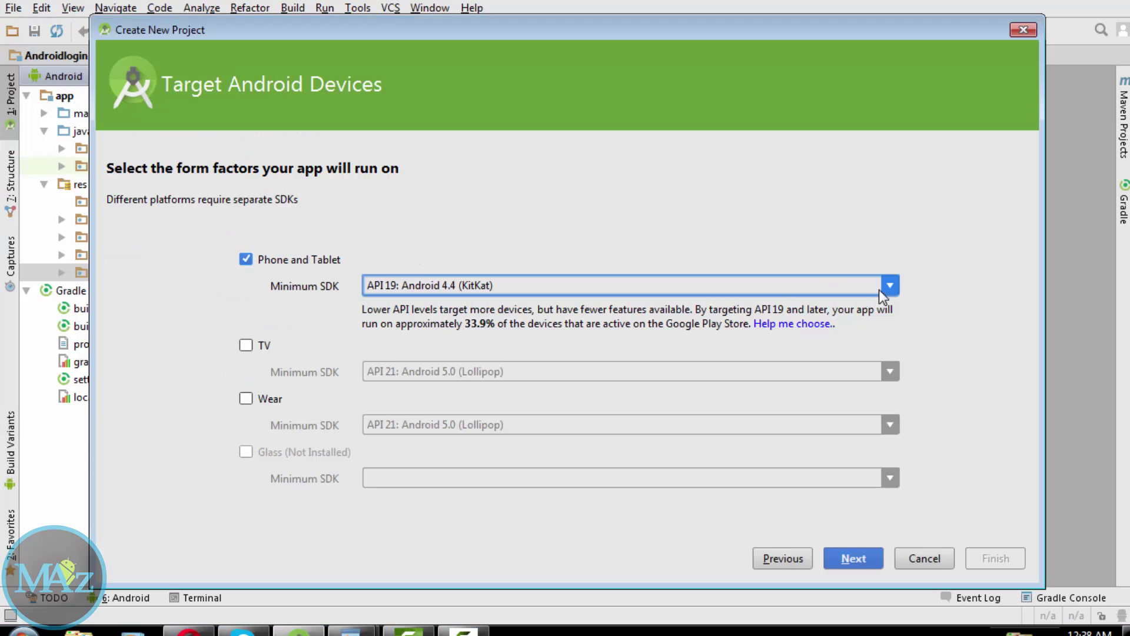
# - Try API 22, 21 and 19, then settle the minimum SDK on API 16 Jelly Bean
pyautogui.click(890, 286)
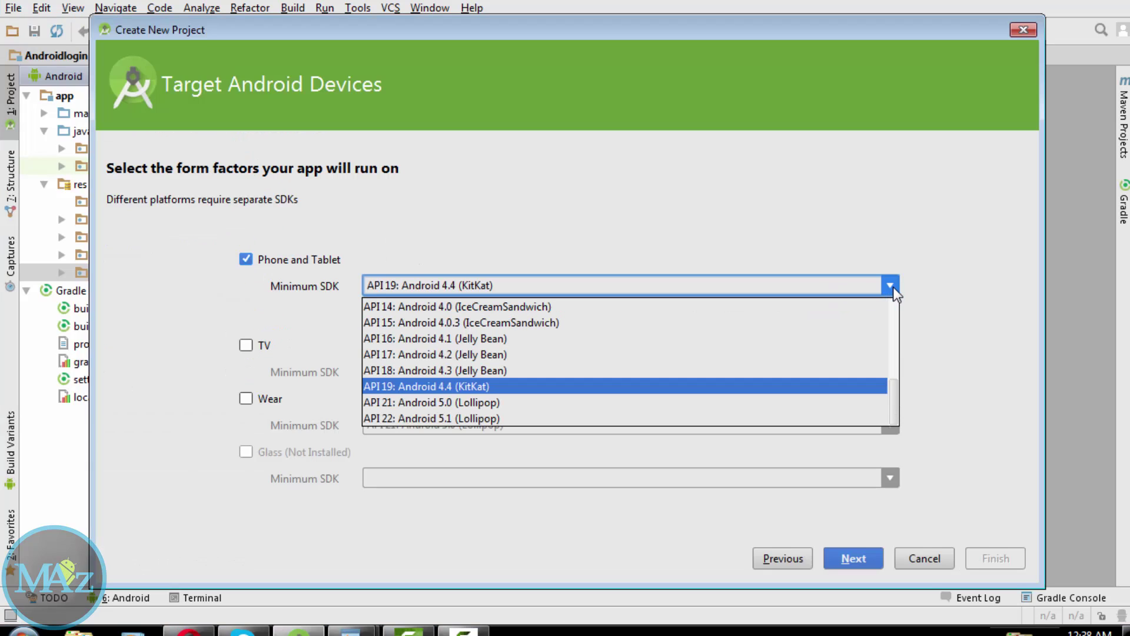
pyautogui.click(467, 416)
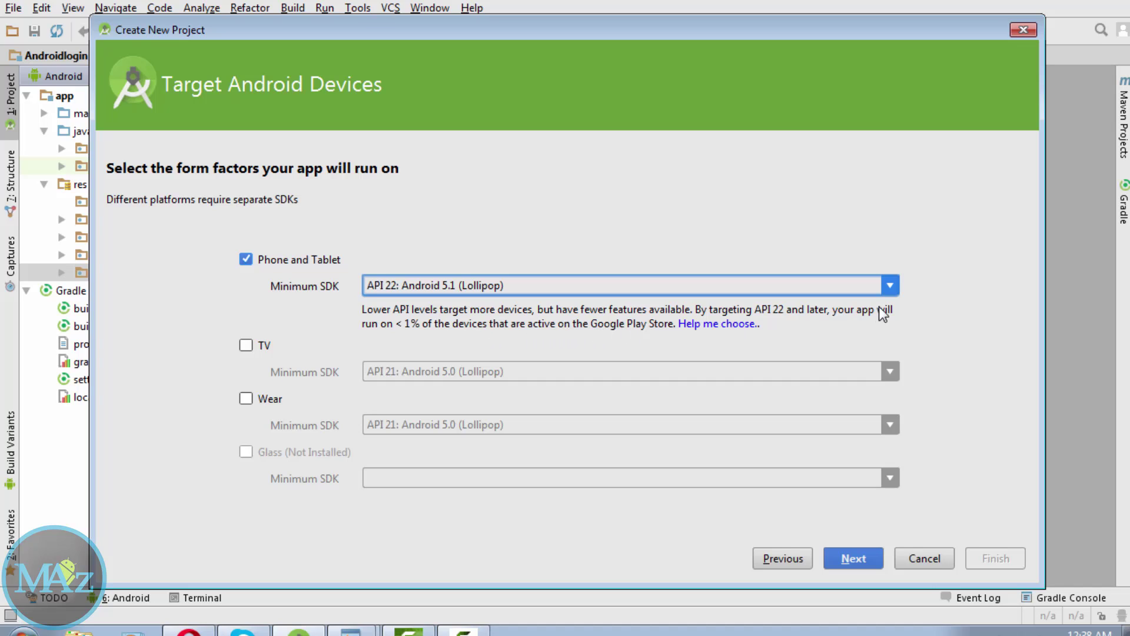
pyautogui.click(890, 285)
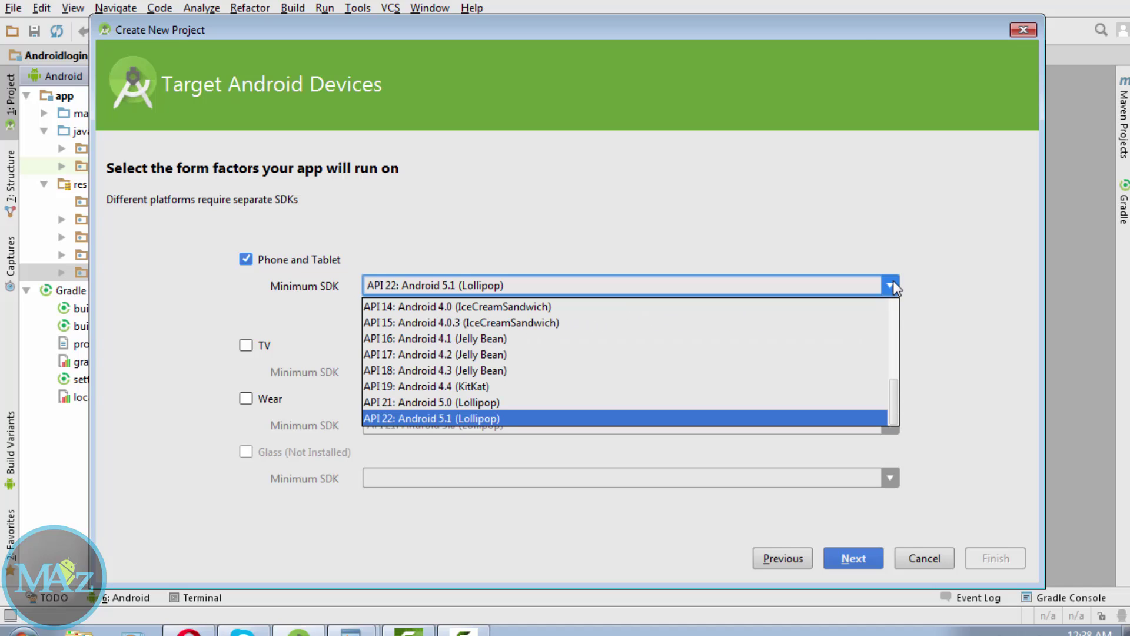
pyautogui.click(467, 406)
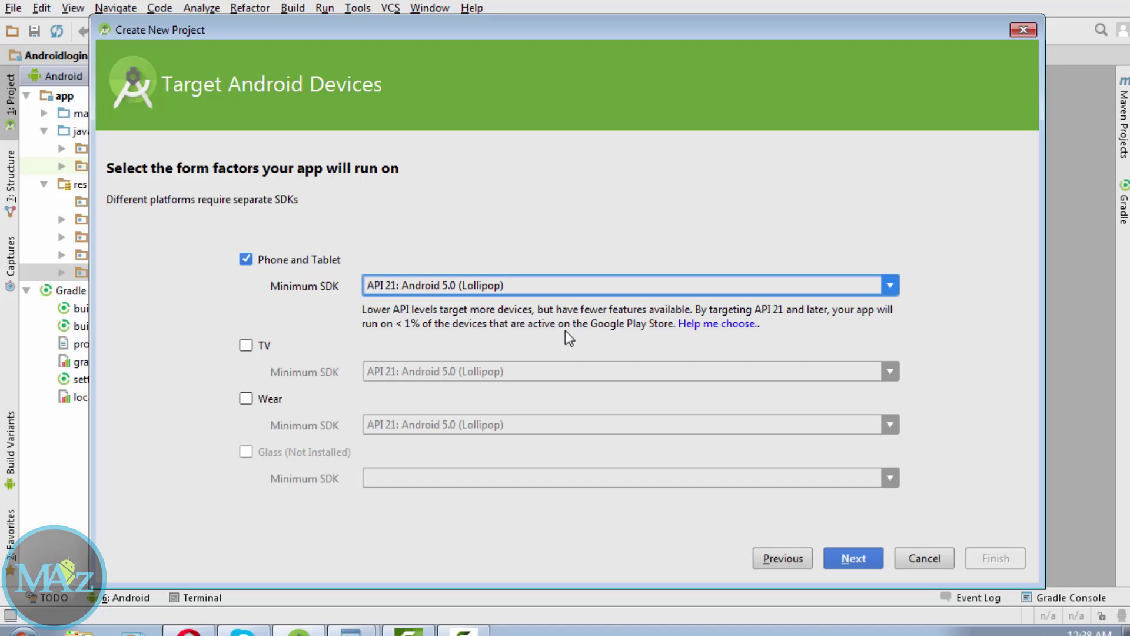
pyautogui.click(891, 284)
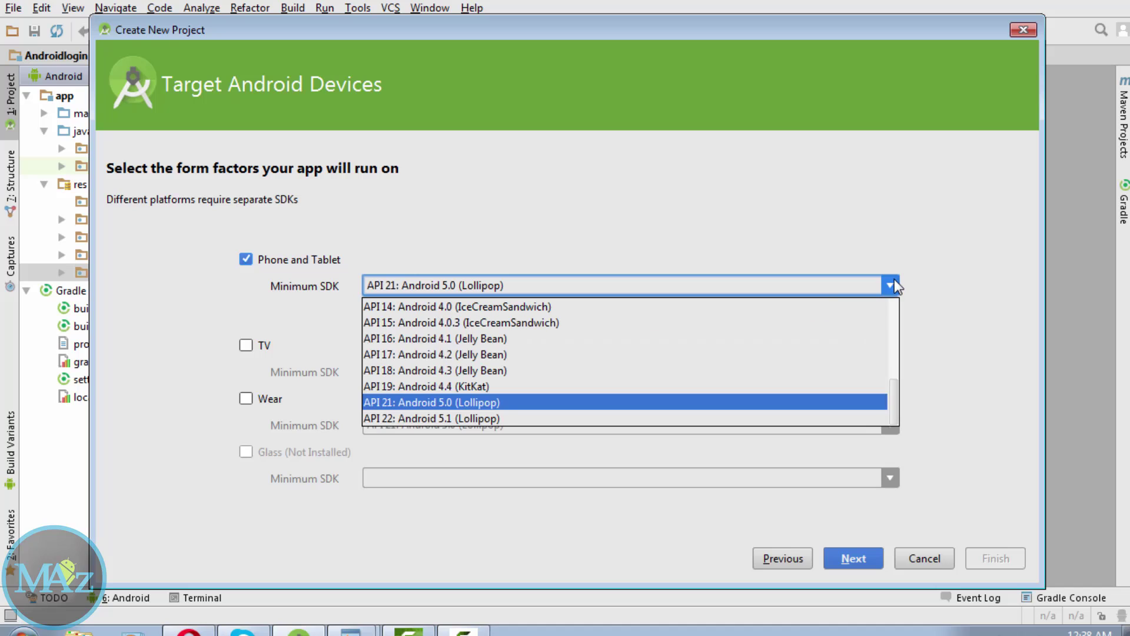
pyautogui.click(423, 388)
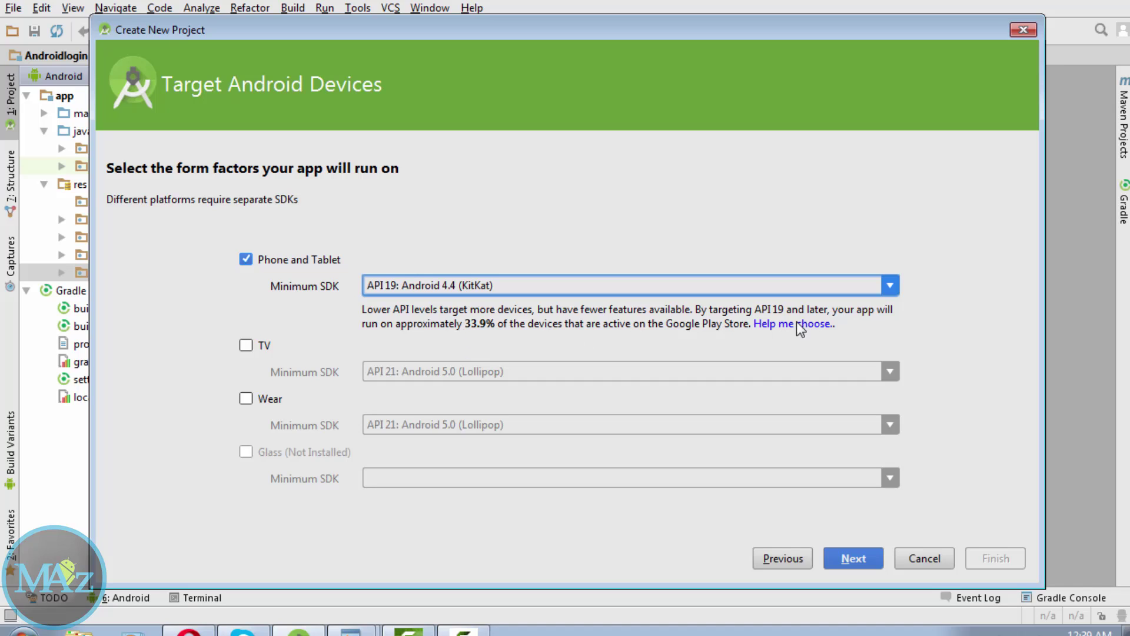
pyautogui.click(890, 285)
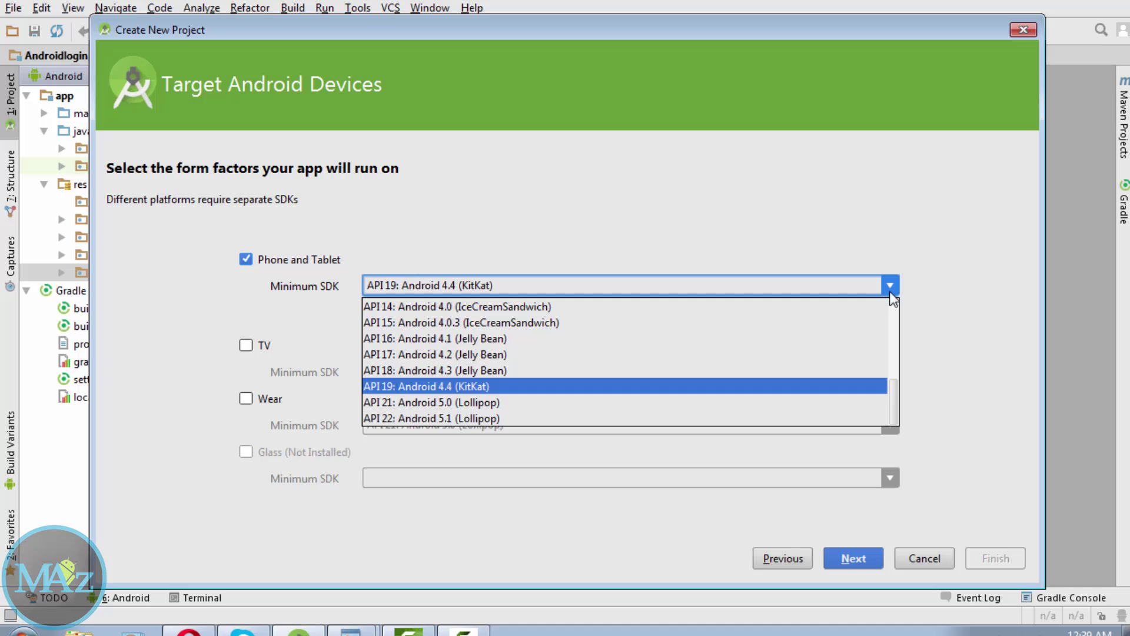
pyautogui.click(469, 337)
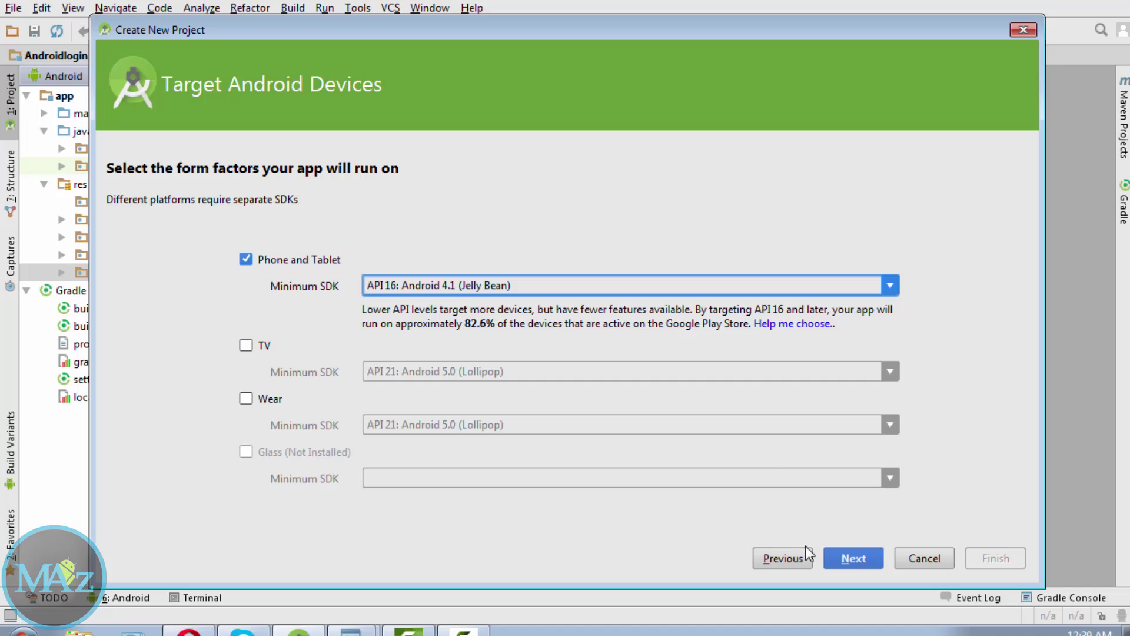
pyautogui.click(860, 561)
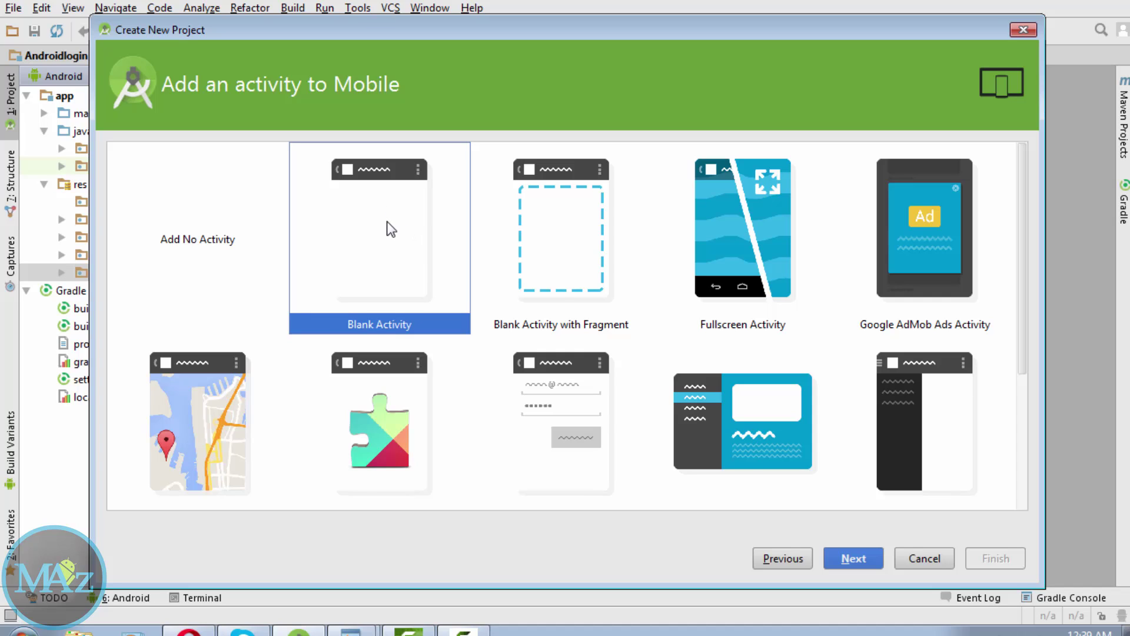
# - Accept the Blank Activity template and finish with the activity named MainActivity
pyautogui.click(856, 558)
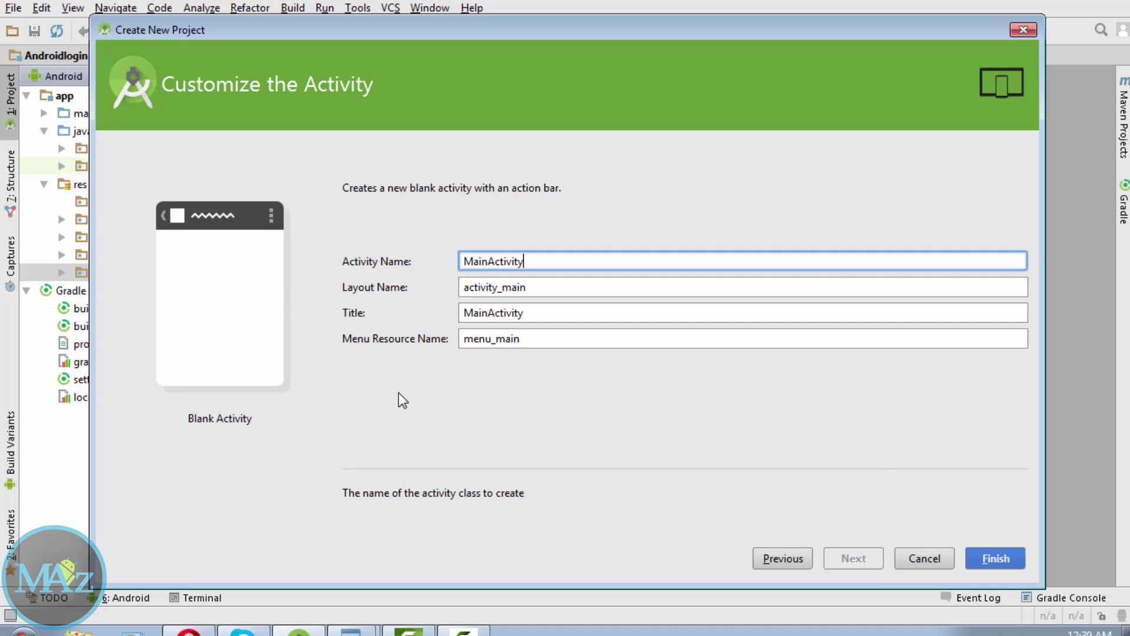
pyautogui.click(992, 557)
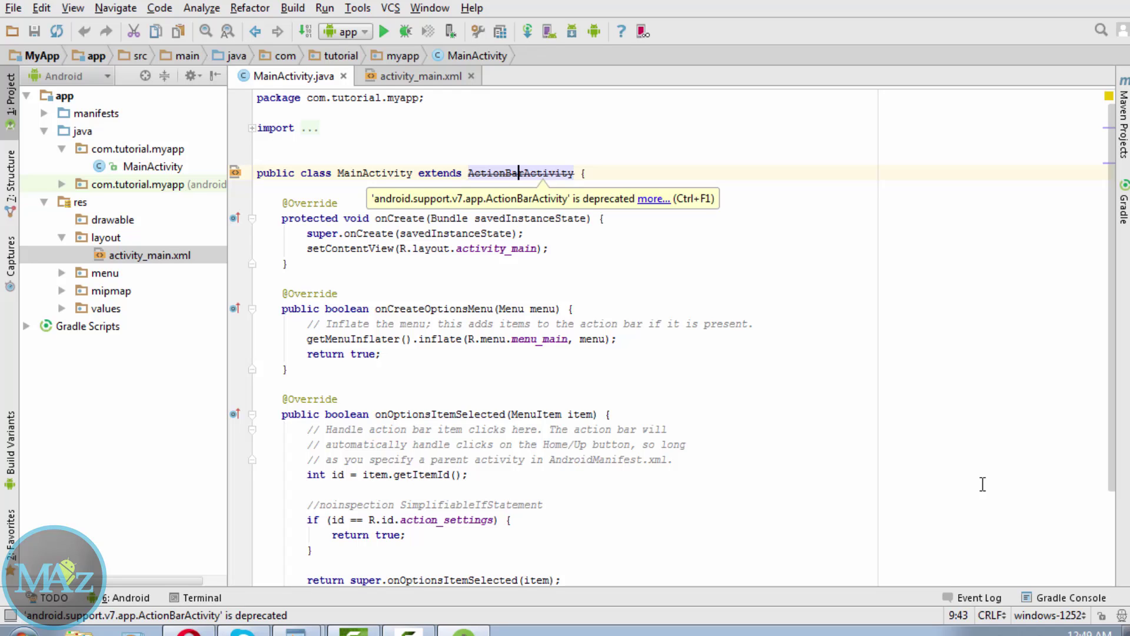
# - Delete 'ActionBar' from ActionBarActivity in MainActivity's class declaration, leaving Activity
pyautogui.press('Right')
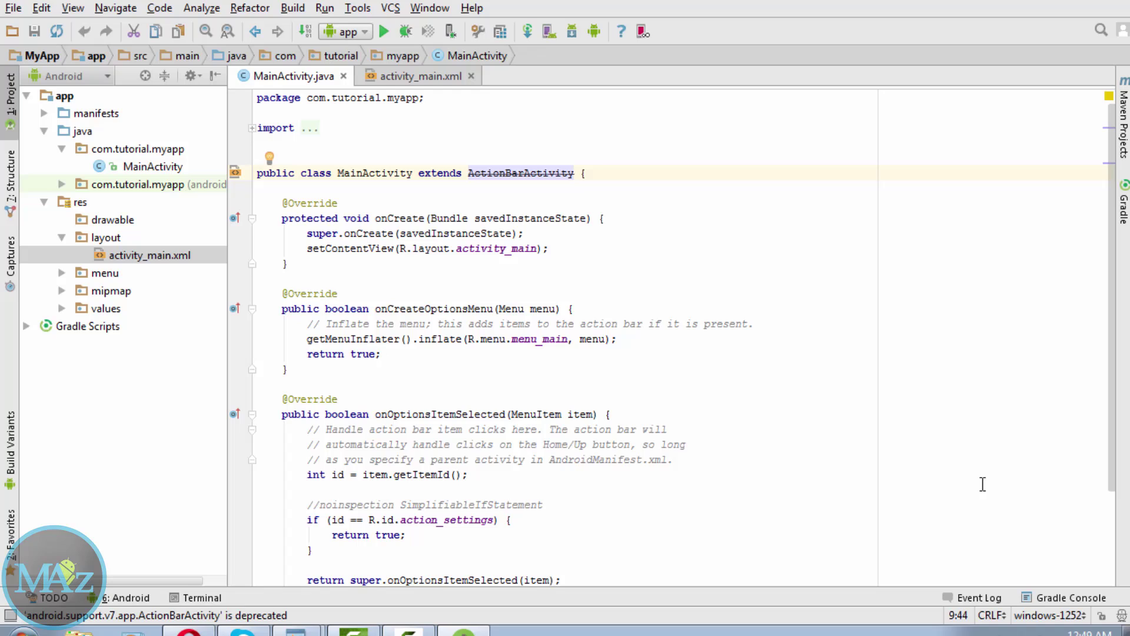
pyautogui.press('BackSpace')
pyautogui.press('BackSpace')
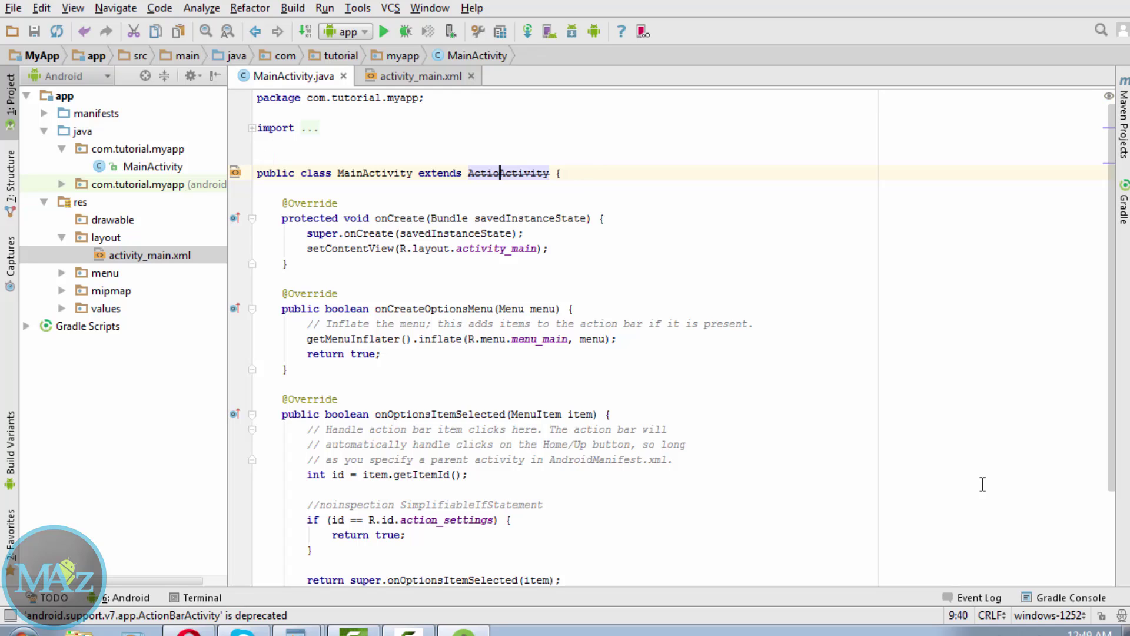
pyautogui.press('BackSpace')
pyautogui.press('BackSpace')
pyautogui.press('BackSpace')
pyautogui.press('BackSpace')
pyautogui.press('BackSpace')
pyautogui.press('BackSpace')
pyautogui.press('BackSpace')
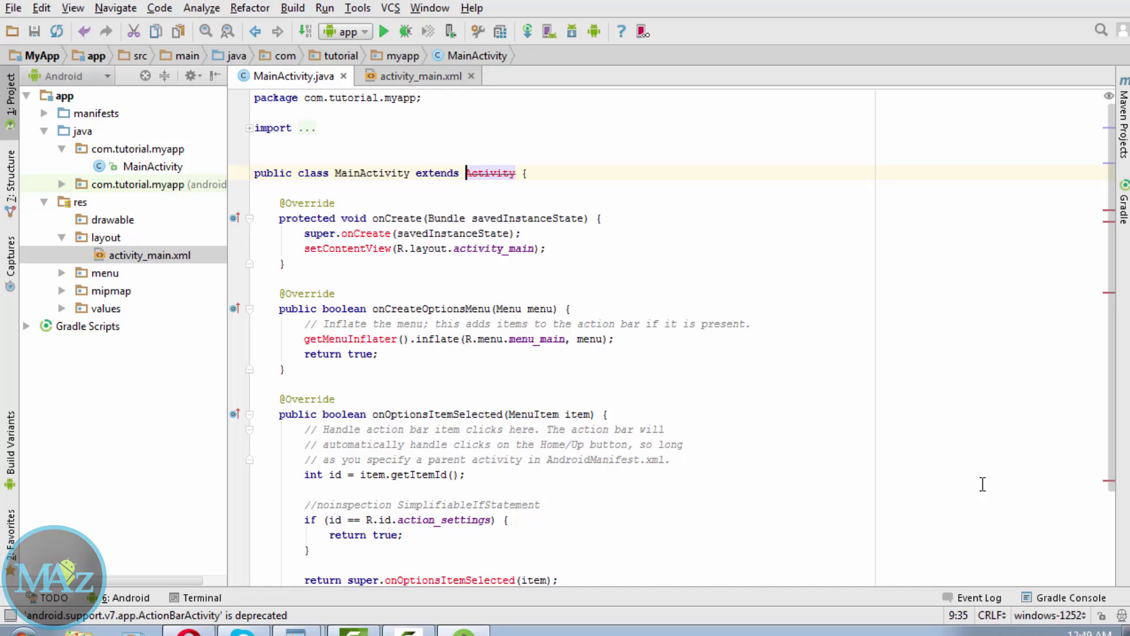
pyautogui.scroll(-3, 982, 484)
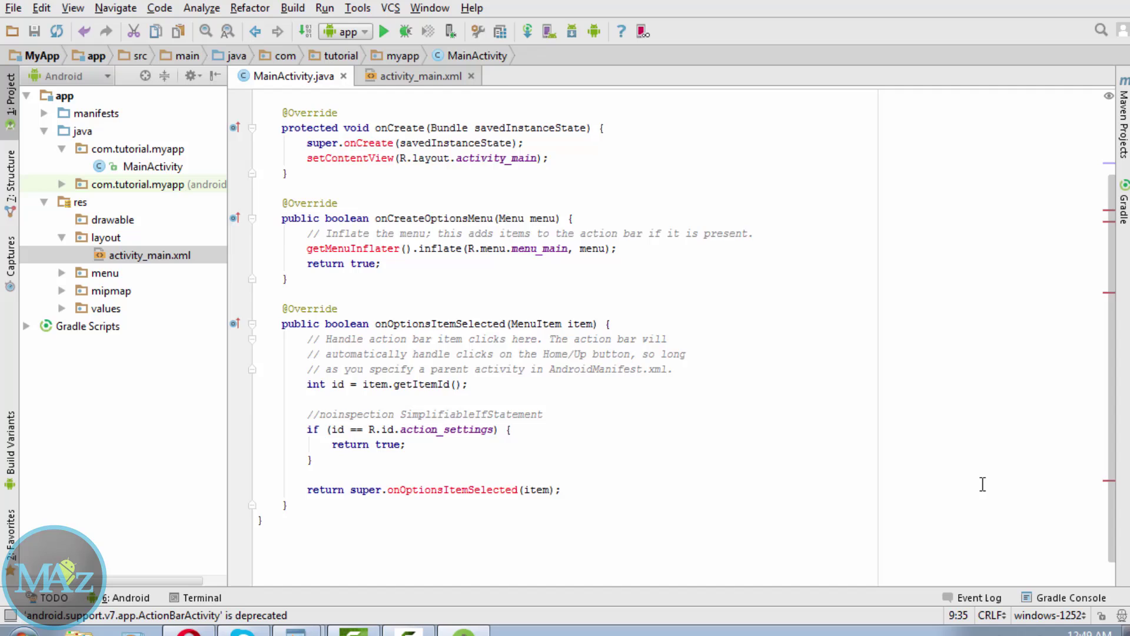
pyautogui.scroll(3, 982, 484)
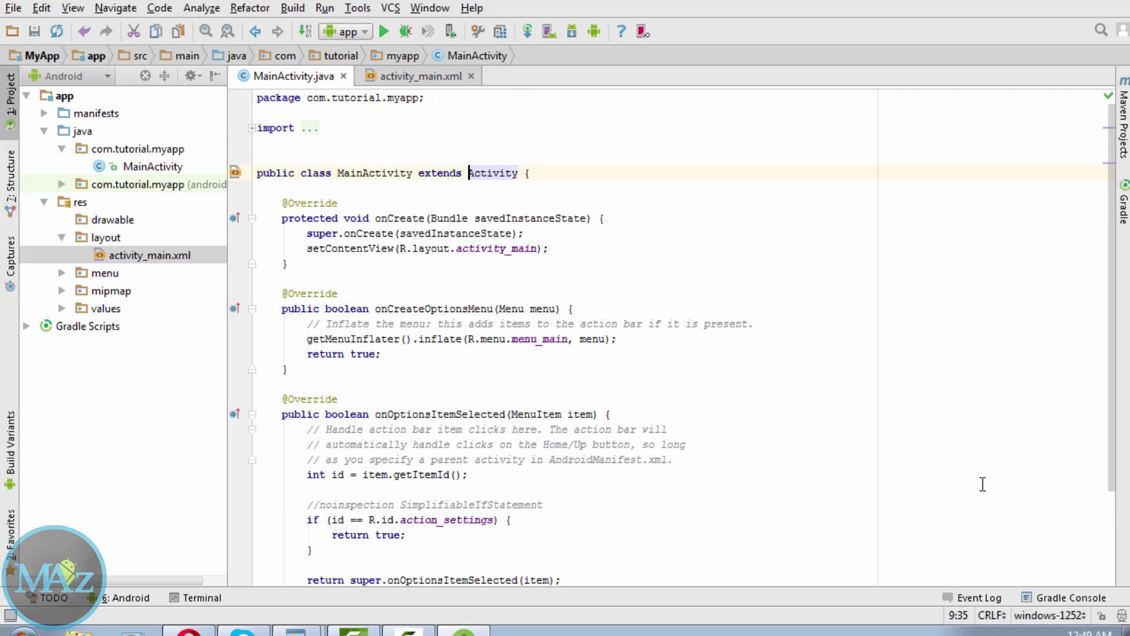
# - Preview activity_main.xml, then open res/values/styles.xml from the Project tree
pyautogui.hotkey('alt', 'Right')
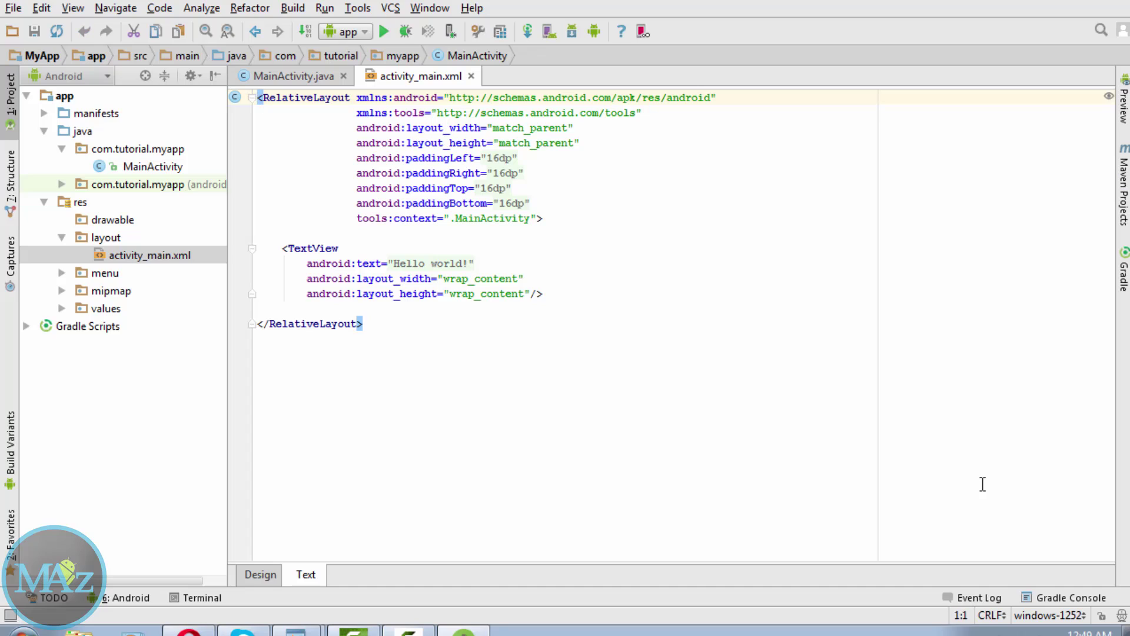
pyautogui.hotkey('alt', 'shift', 'Right')
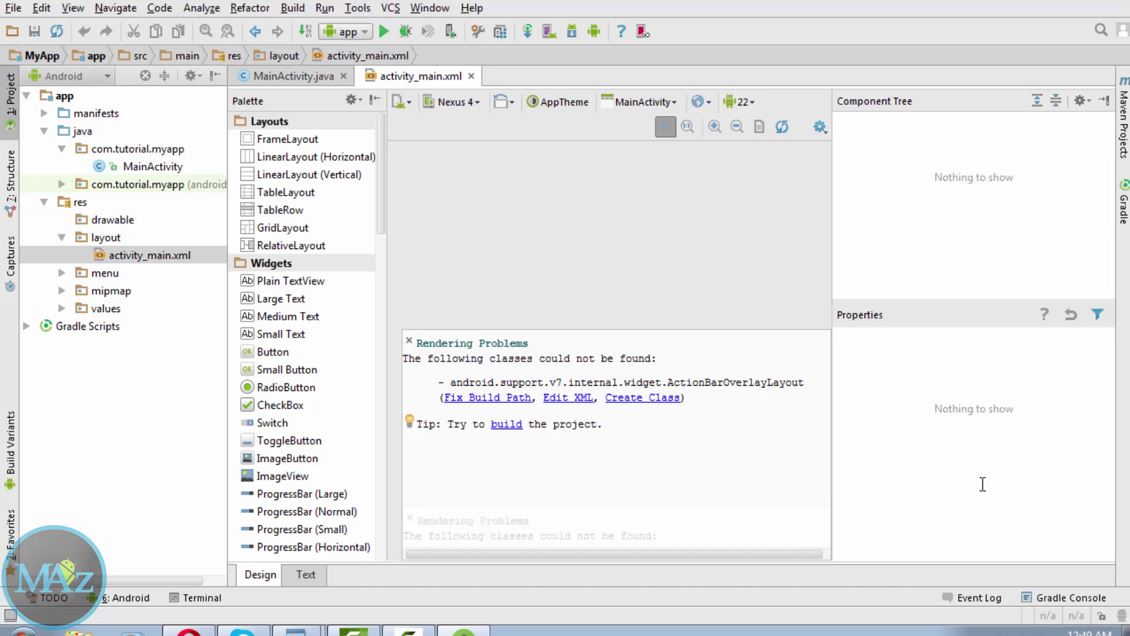
pyautogui.hotkey('alt', 'F1')
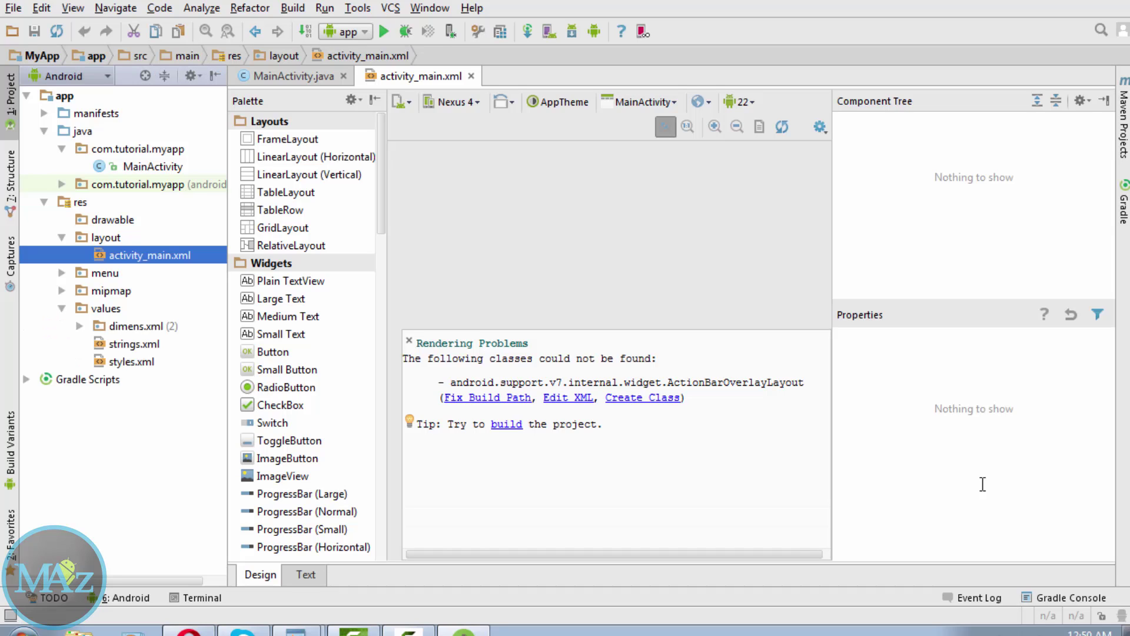
pyautogui.press('Down')
pyautogui.press('Down')
pyautogui.press('Down')
pyautogui.press('Return')
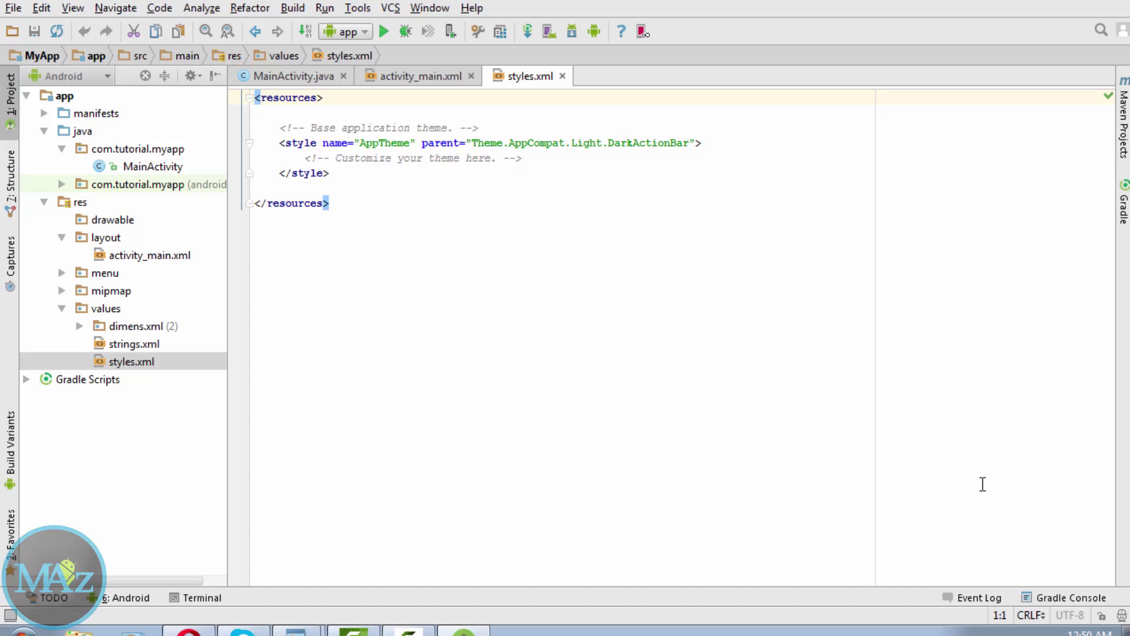
# - Replace AppTheme's DarkActionBar parent with Theme.AppCompat.Light.NoActionBar, then preview activity_main.xml
pyautogui.click(689, 143)
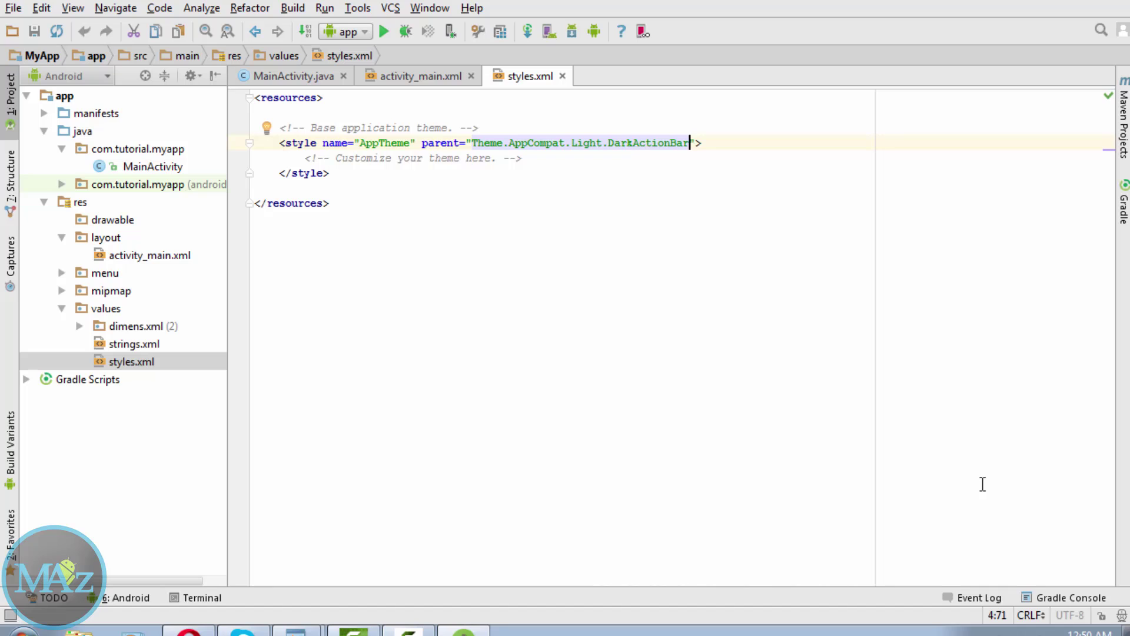
pyautogui.press('BackSpace')
pyautogui.press('BackSpace')
pyautogui.press('BackSpace')
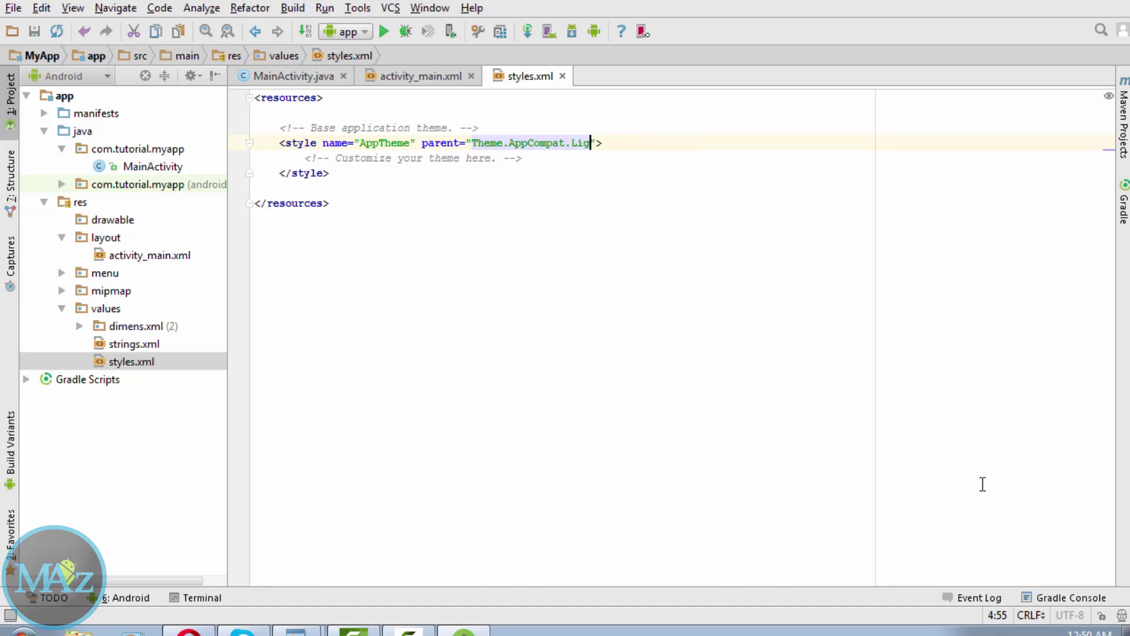
pyautogui.press('BackSpace')
pyautogui.press('BackSpace')
pyautogui.press('BackSpace')
pyautogui.press('BackSpace')
pyautogui.press('BackSpace')
pyautogui.press('BackSpace')
pyautogui.press('BackSpace')
pyautogui.press('BackSpace')
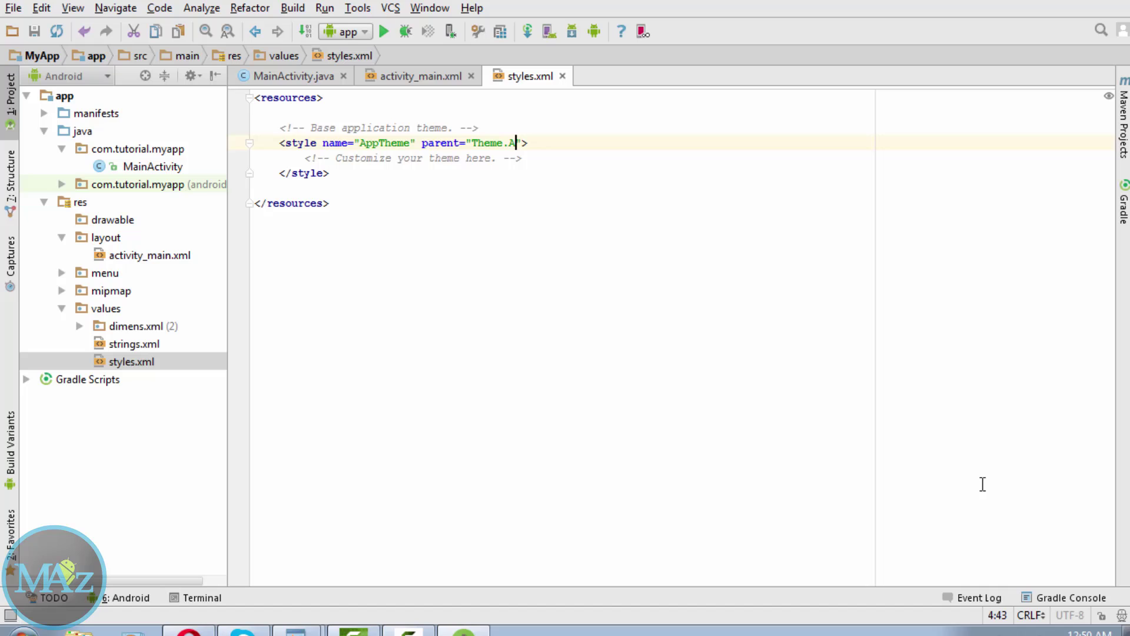
pyautogui.press('BackSpace')
pyautogui.press('BackSpace')
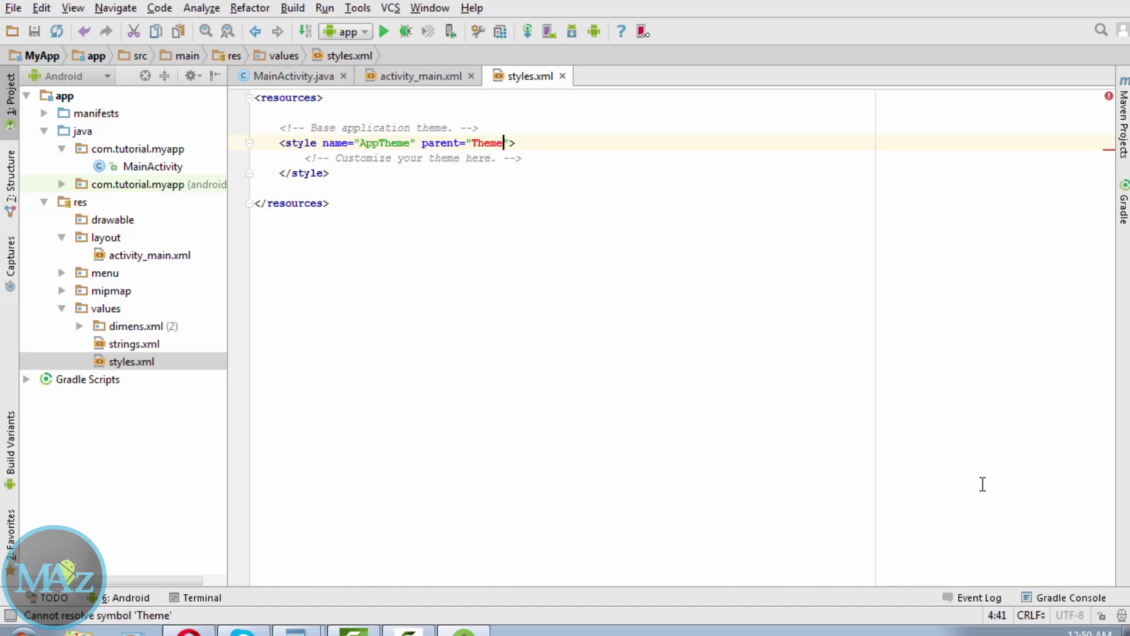
pyautogui.write('.')
pyautogui.hotkey('ctrl', 'space')
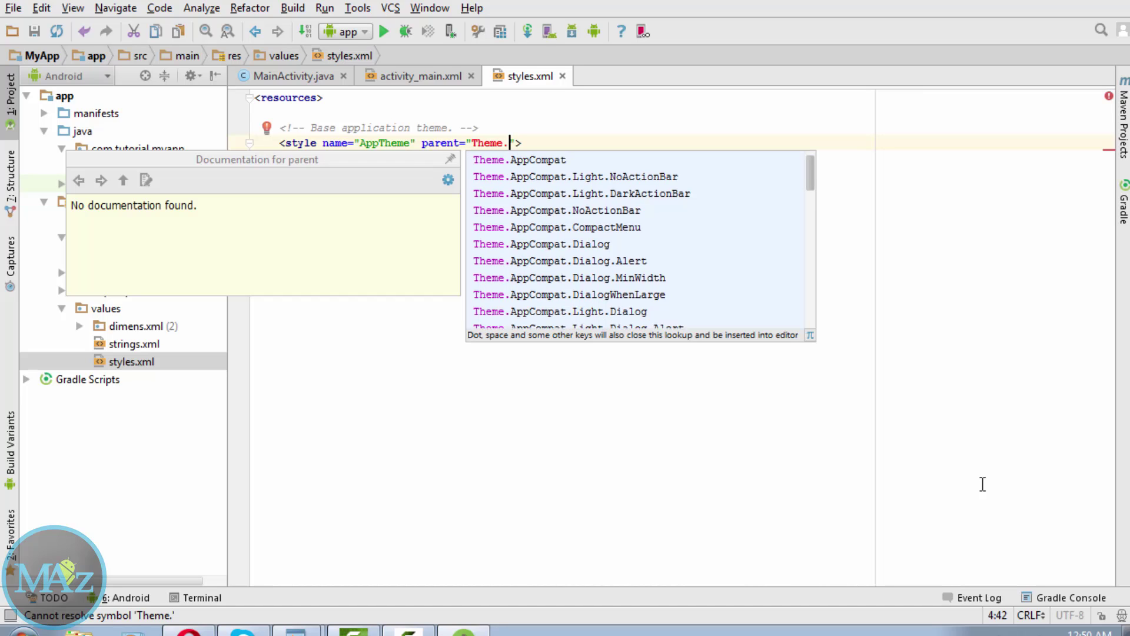
pyautogui.press('Down')
pyautogui.press('Down')
pyautogui.press('Down')
pyautogui.press('pageup')
pyautogui.press('pageup')
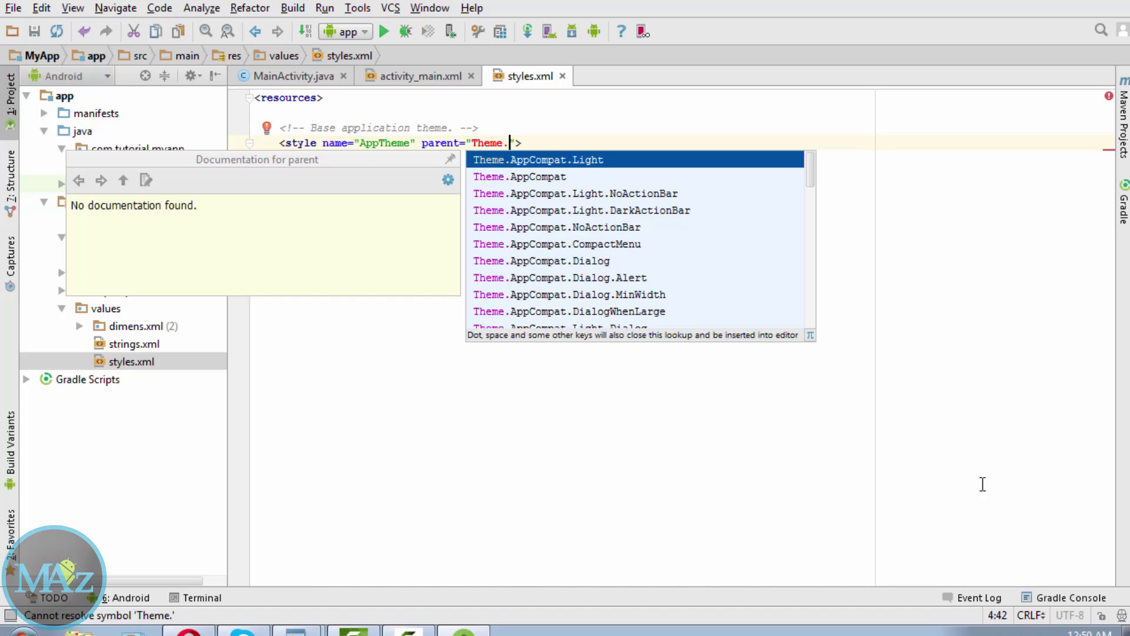
pyautogui.press('Down')
pyautogui.press('Down')
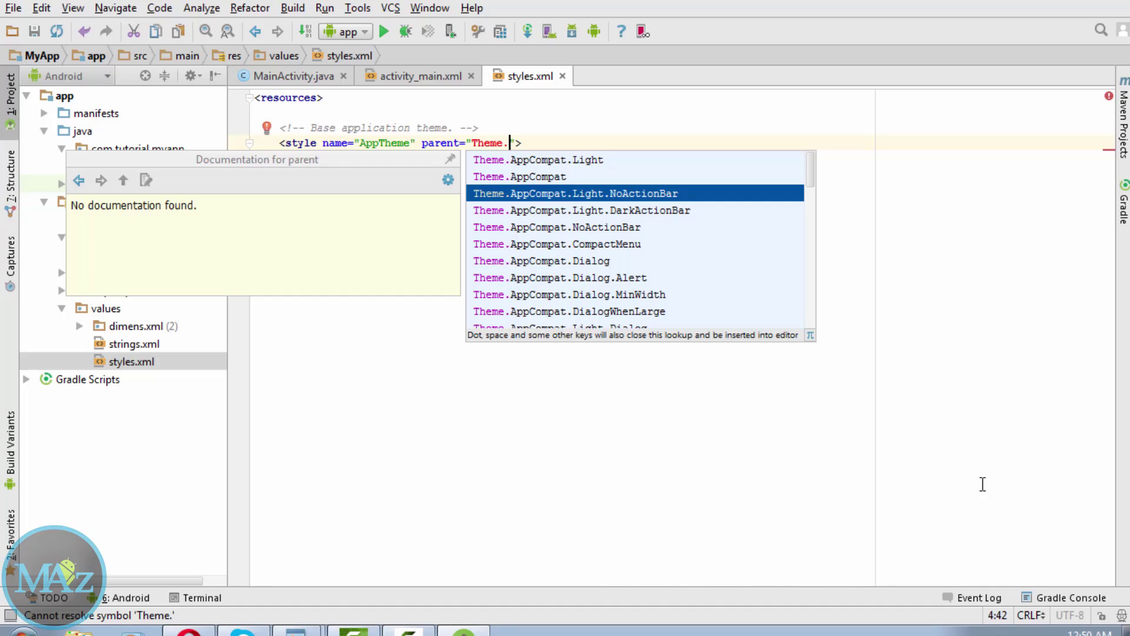
pyautogui.press('Return')
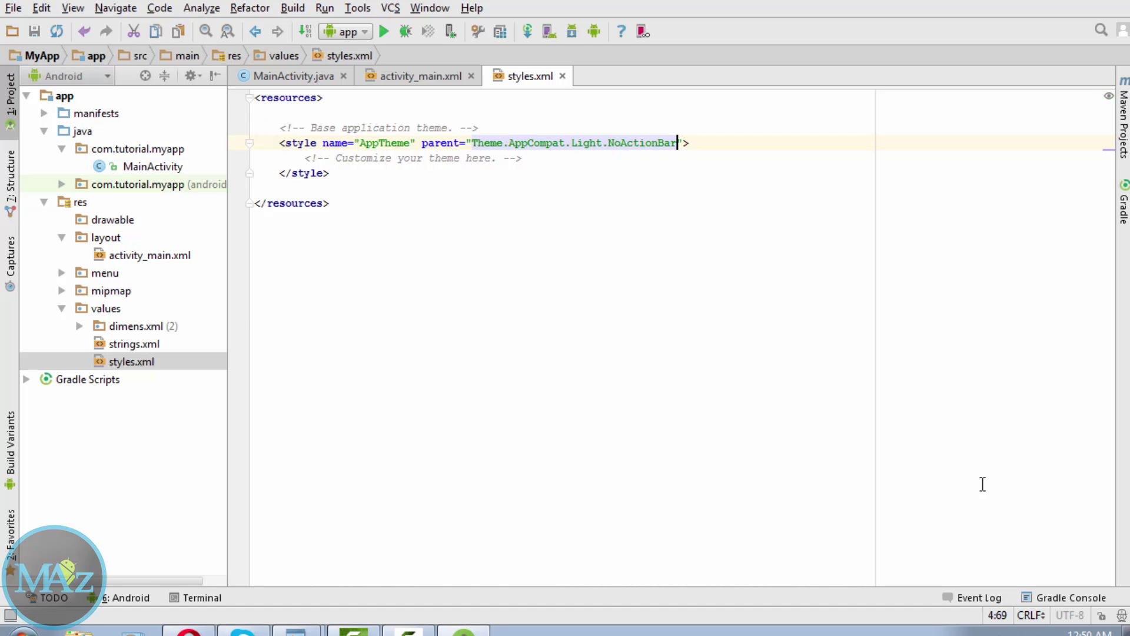
pyautogui.hotkey('ctrl', 'Tab')
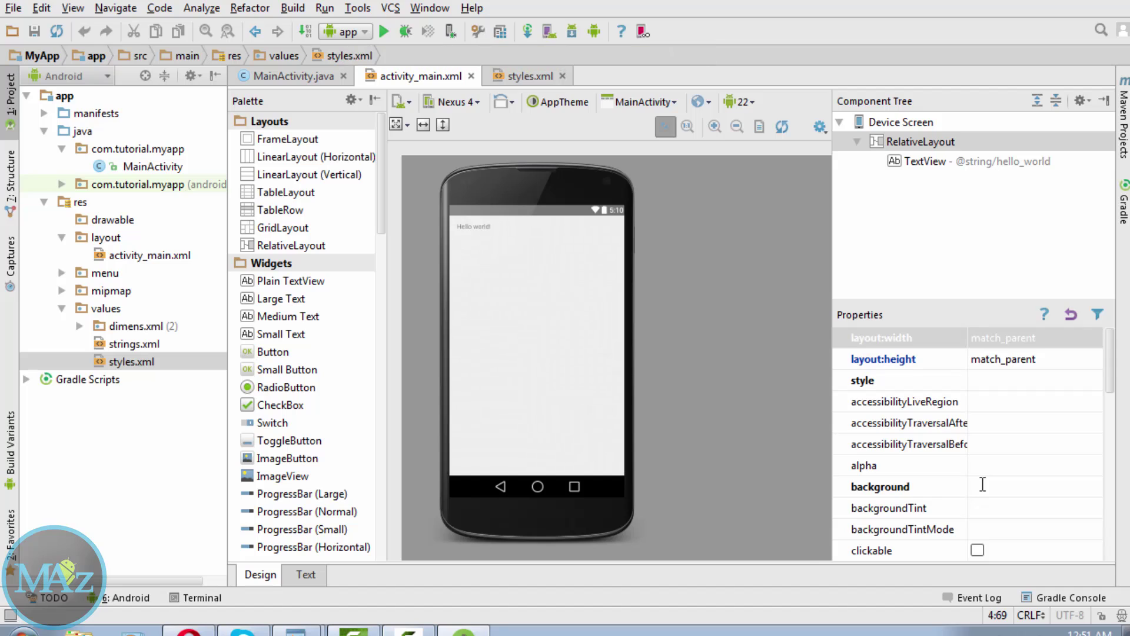
# - Switch back to styles.xml and select MainActivity in the Project tree
pyautogui.hotkey('alt', 'Right')
pyautogui.hotkey('alt', 'Right')
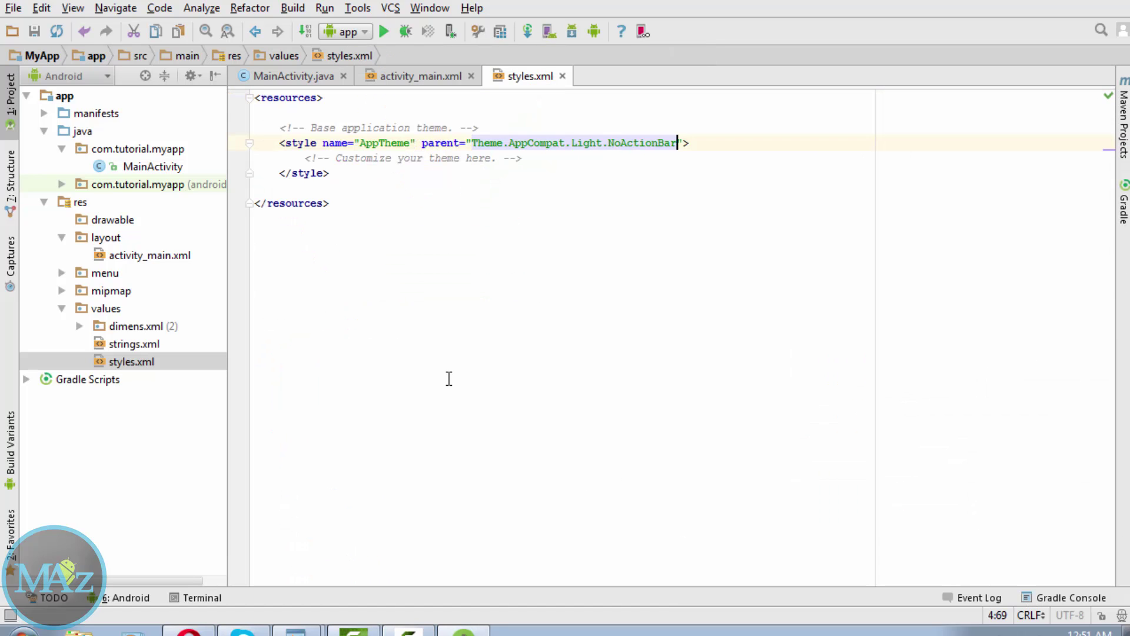
pyautogui.click(136, 166)
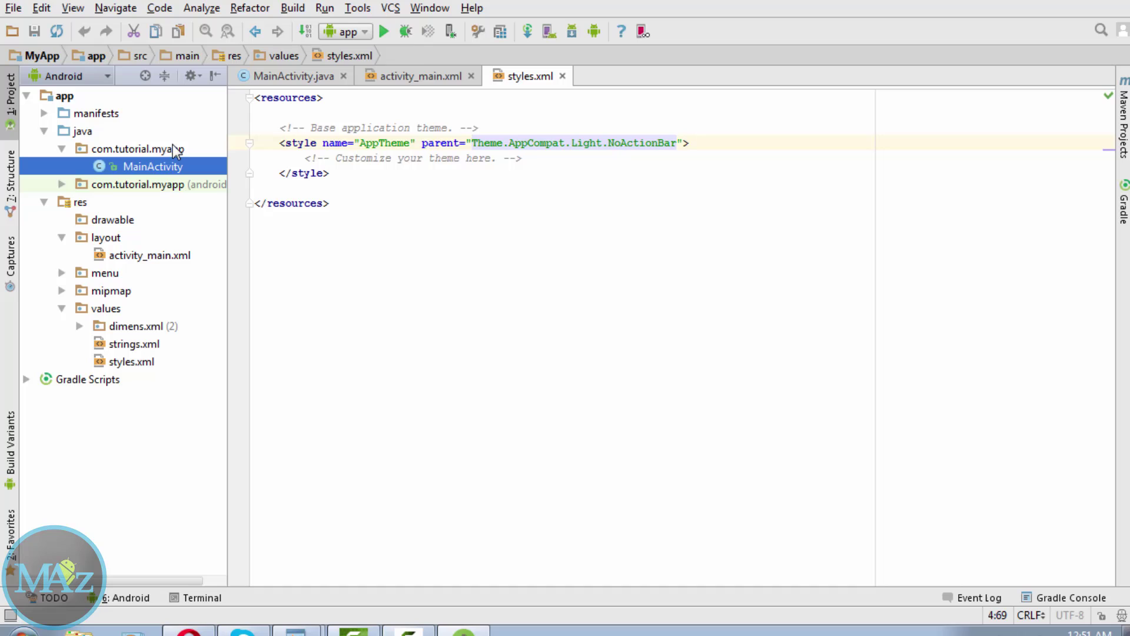
# - Add a Java class named MyActivity to MainActivity's package via New > Java Class
pyautogui.rightClick(151, 167)
pyautogui.moveTo(256, 95)
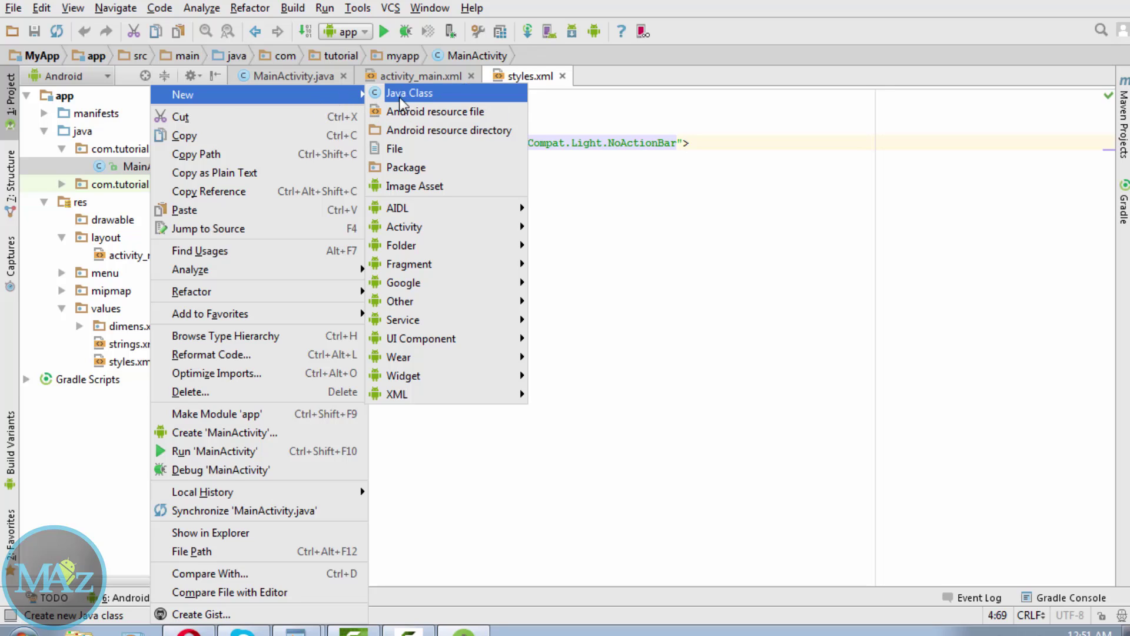
pyautogui.click(427, 94)
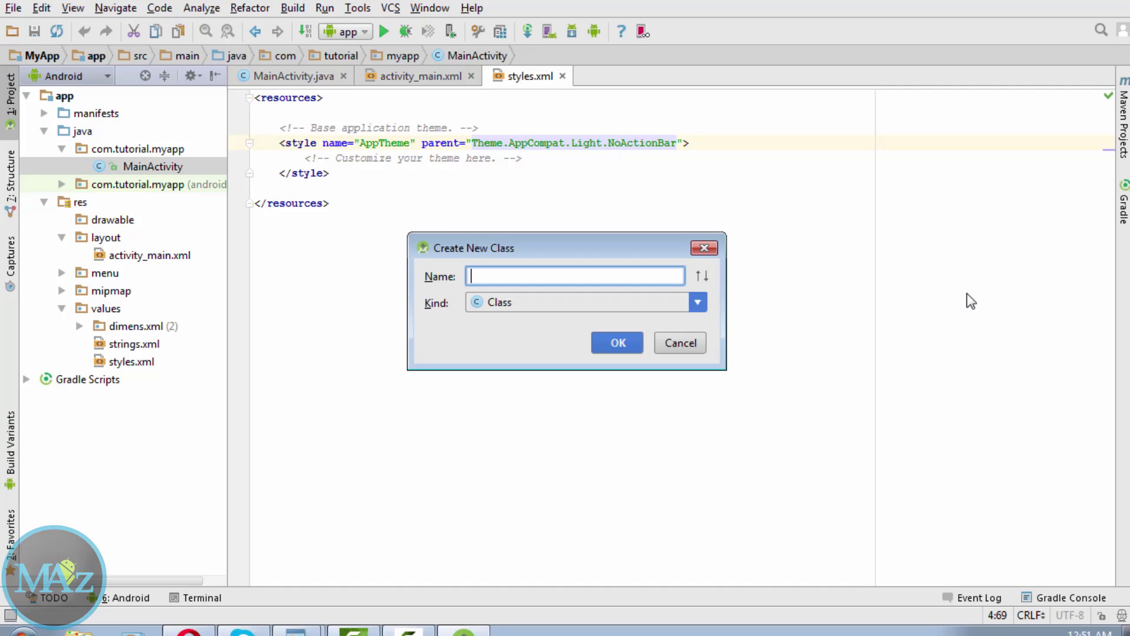
pyautogui.write('MyActivity')
pyautogui.press('Return')
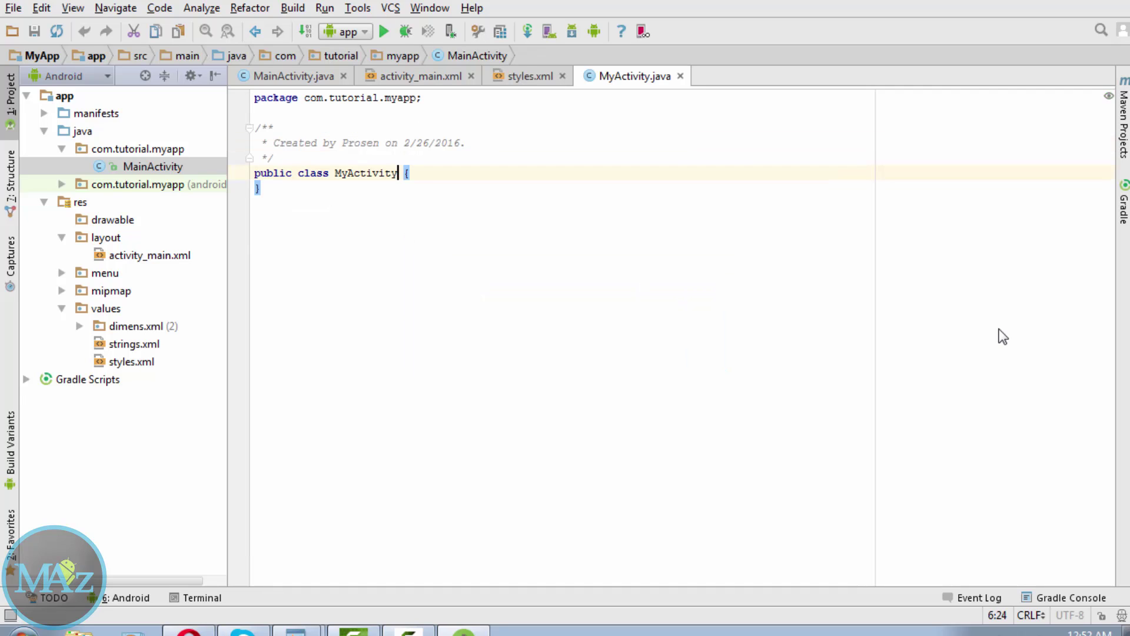
pyautogui.moveTo(365, 173)
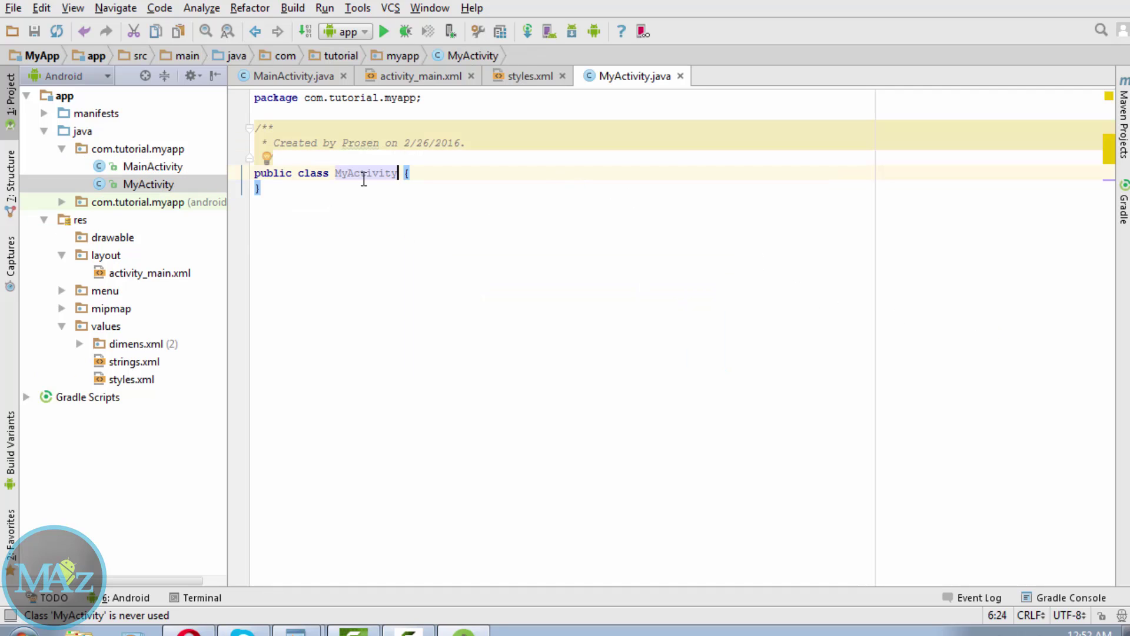
# - Make MyActivity extend MainActivity using autocomplete and open a line in its body
pyautogui.click(397, 173)
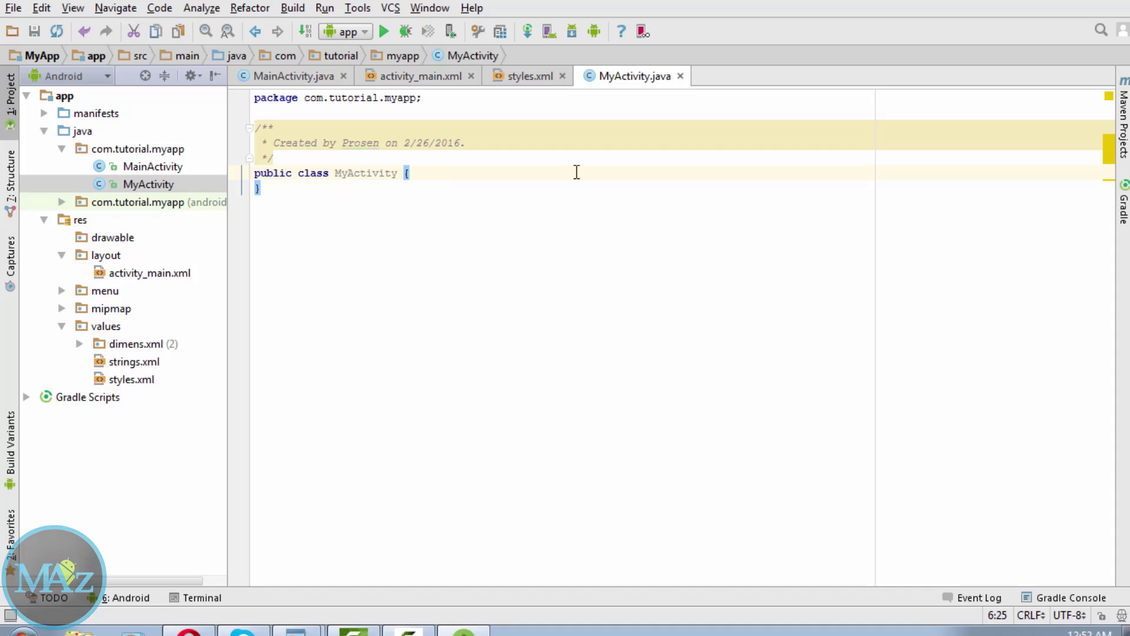
pyautogui.write('exte')
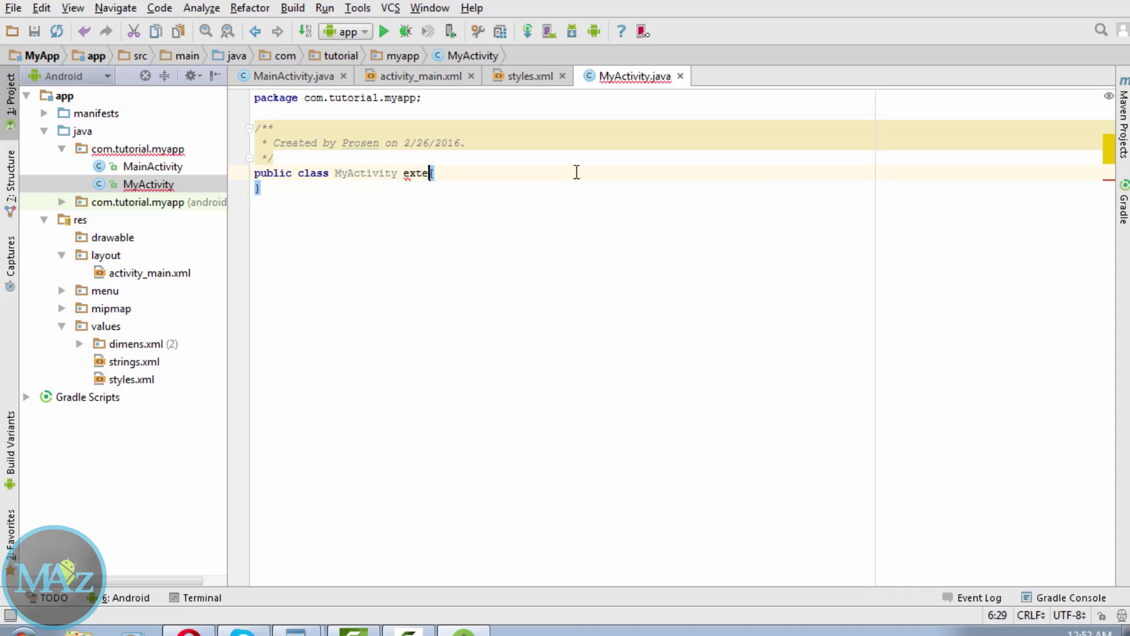
pyautogui.write('n')
pyautogui.press('Tab')
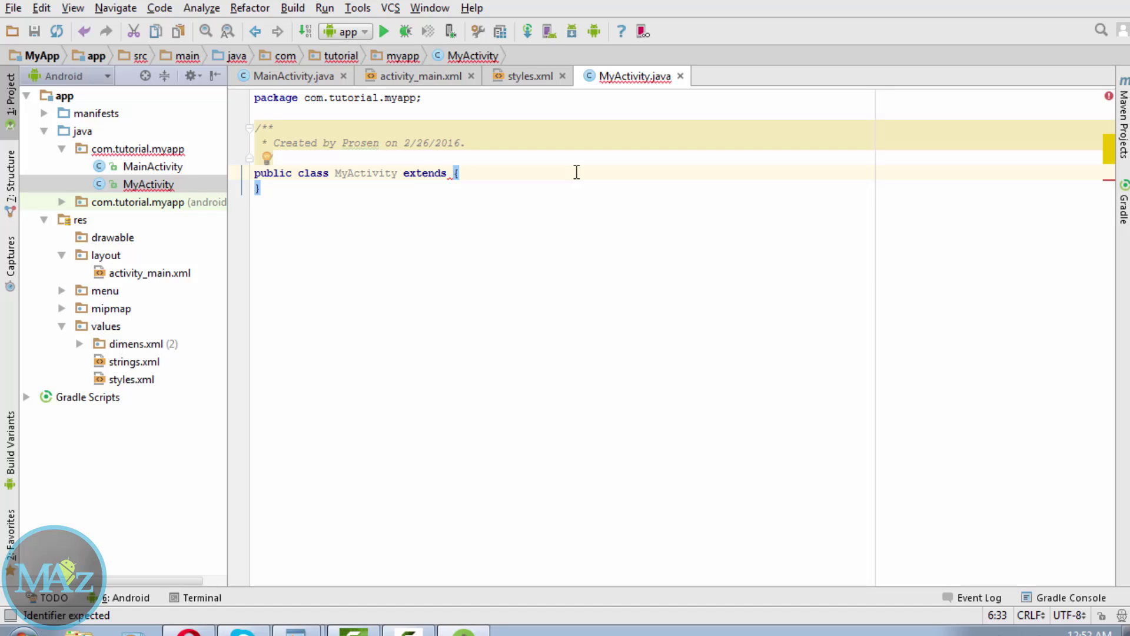
pyautogui.write('Main')
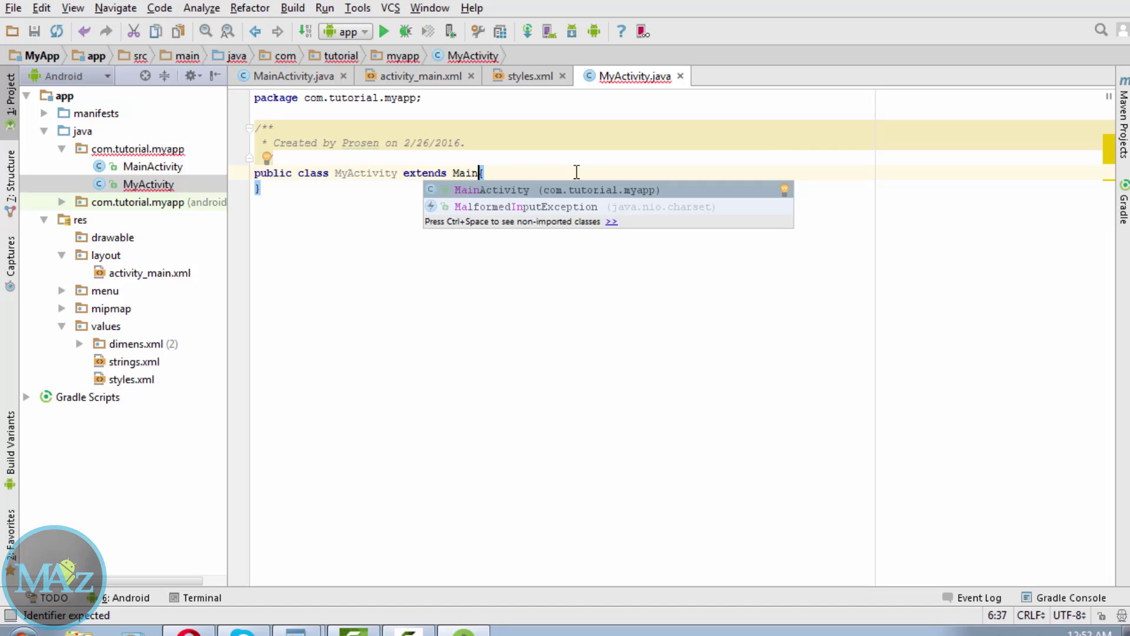
pyautogui.press('Tab')
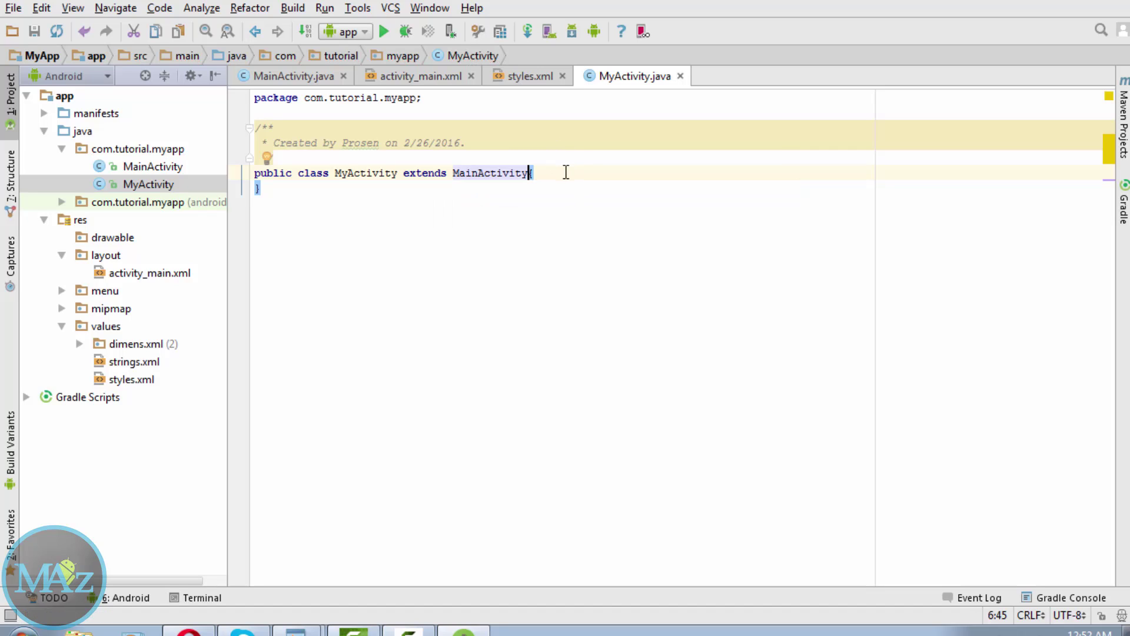
pyautogui.write('{')
pyautogui.press('Return')
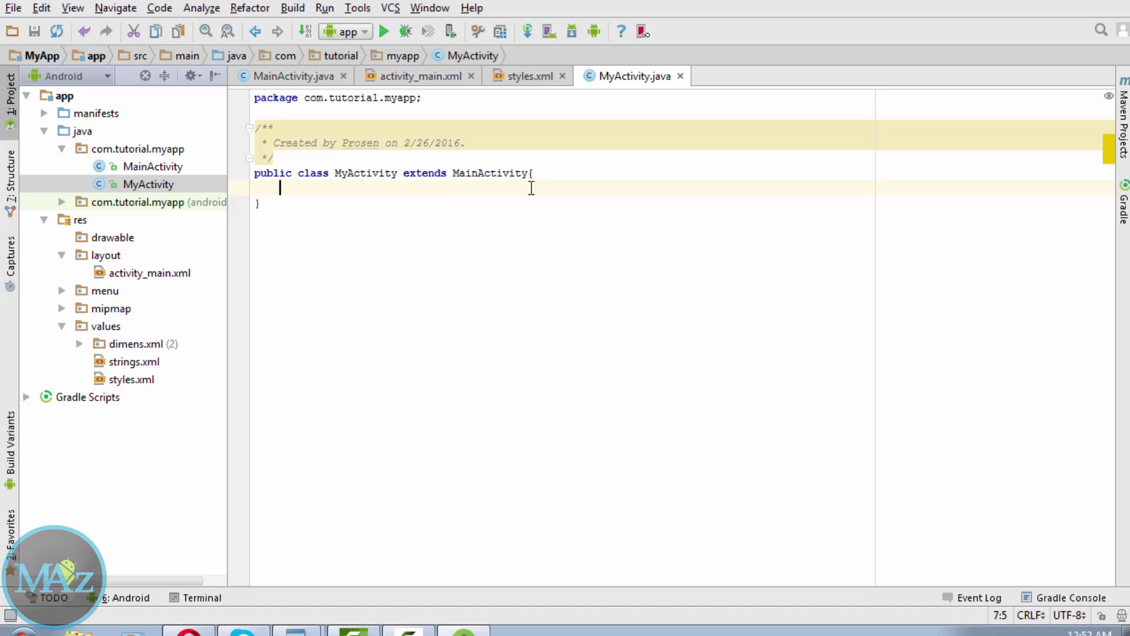
pyautogui.press('Down')
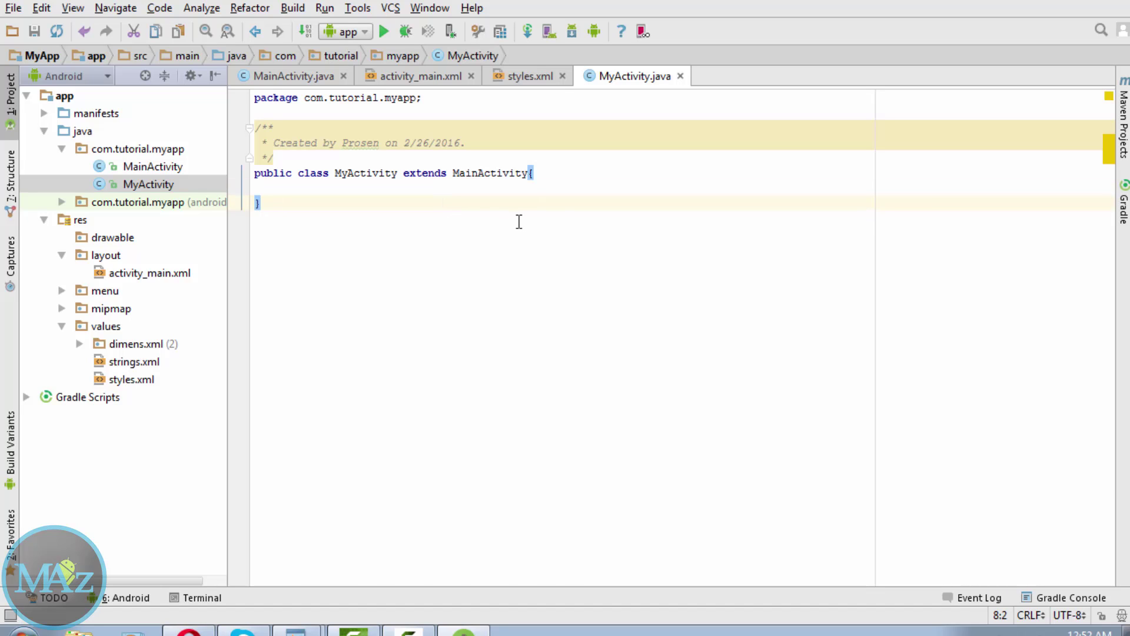
# - Paste the onCreate override calling super.onCreate into MyActivity's class body
pyautogui.hotkey('alt', 'Left')
pyautogui.click(525, 77)
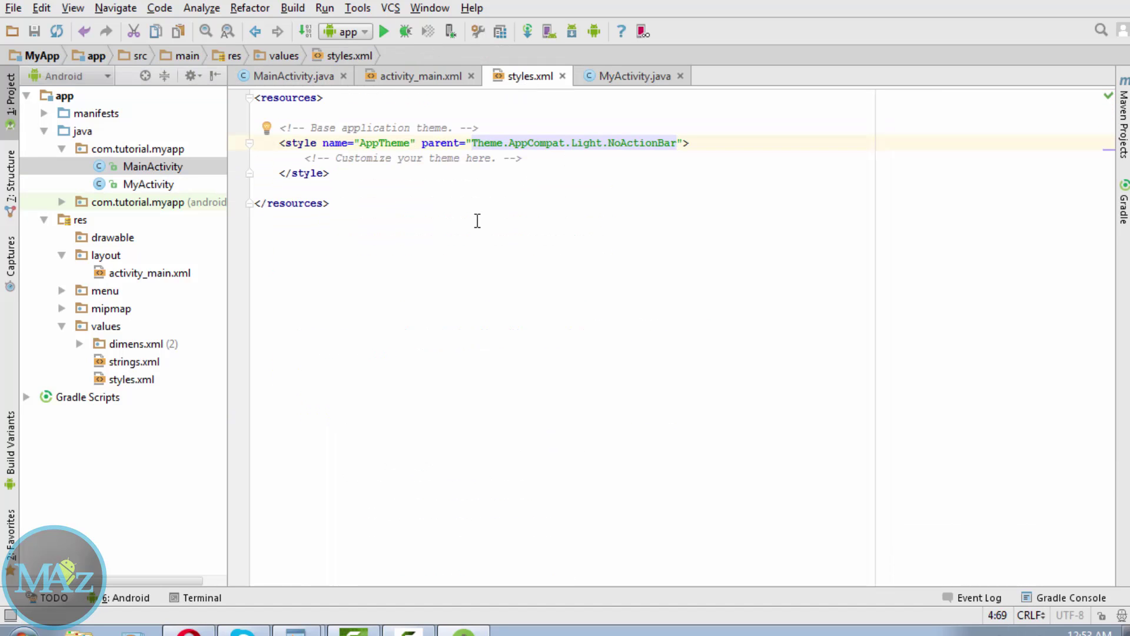
pyautogui.click(624, 76)
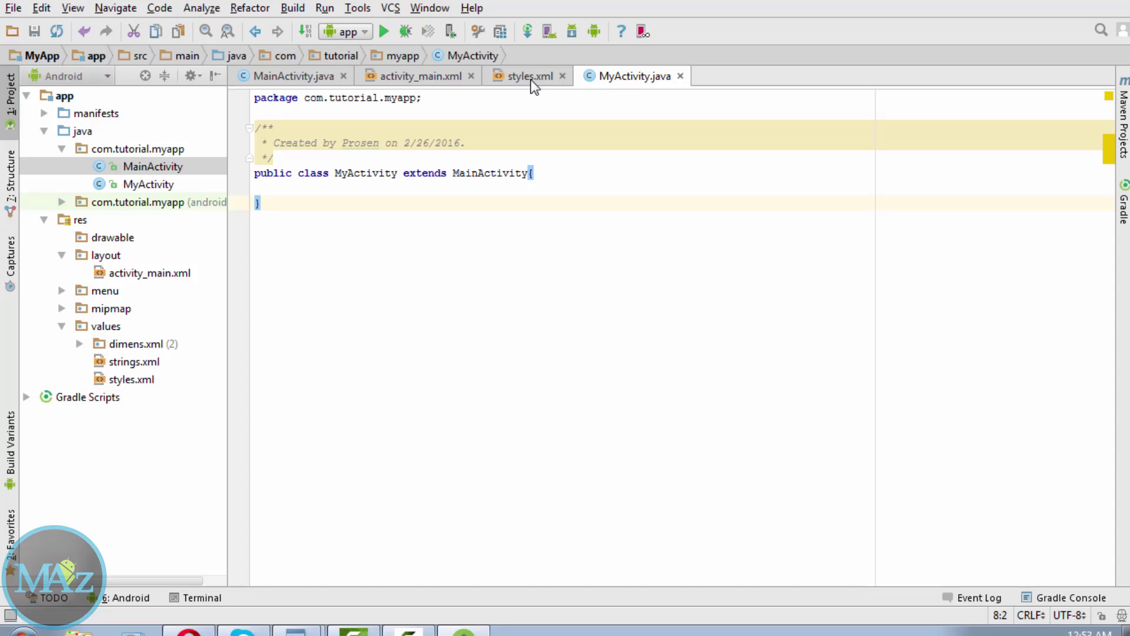
pyautogui.click(410, 630)
pyautogui.press('Return')
pyautogui.rightClick(356, 201)
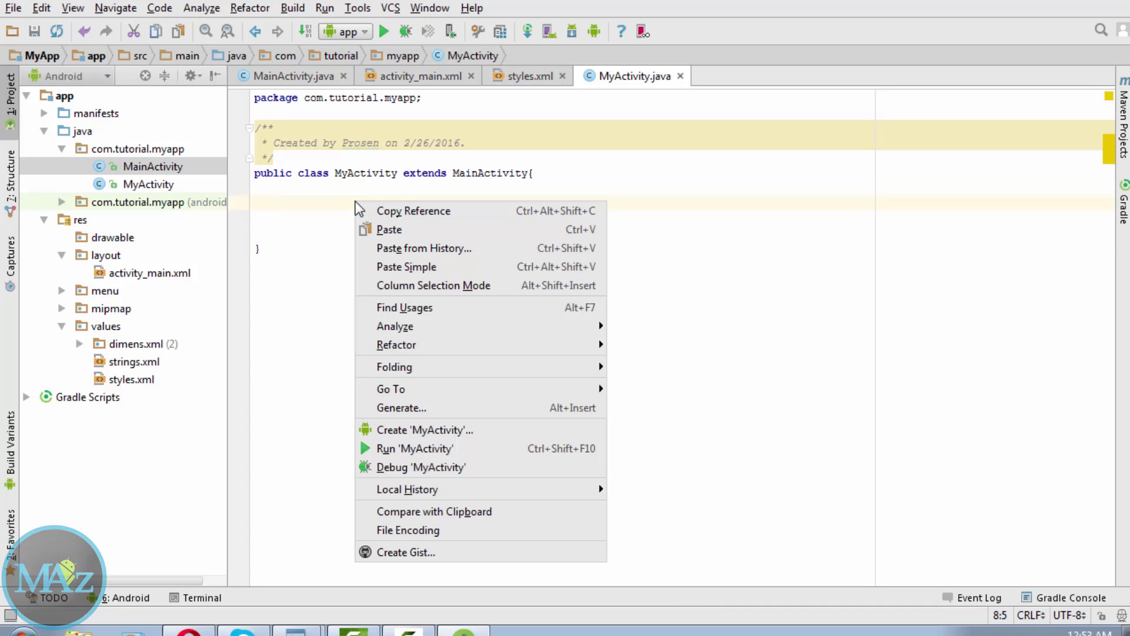
pyautogui.click(389, 229)
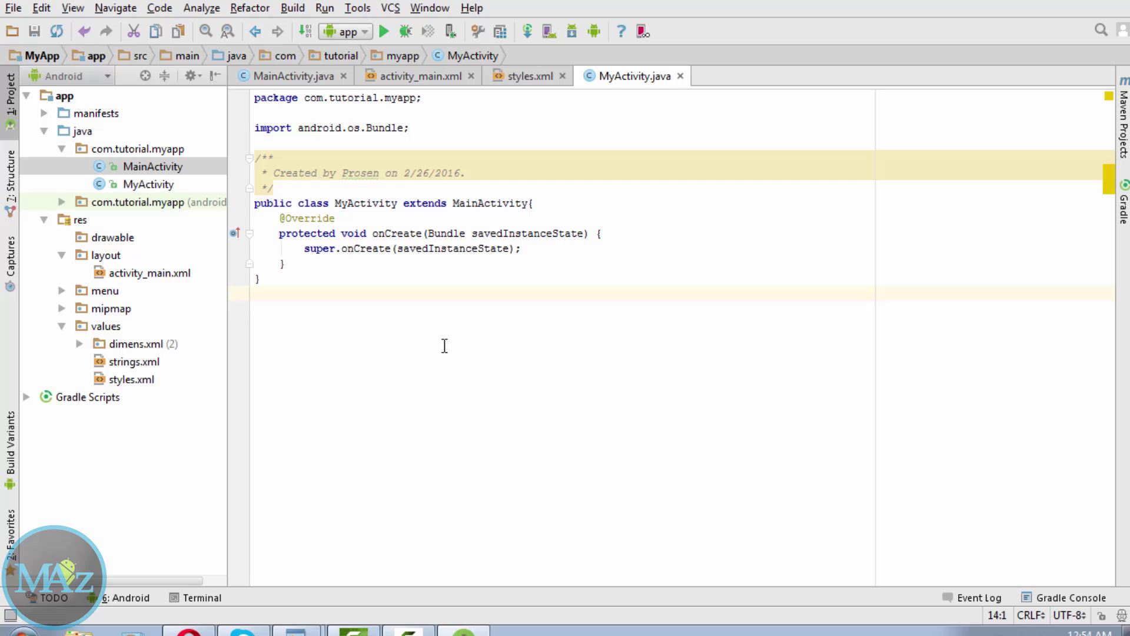
# - Open AndroidManifest.xml and select MainActivity's whole <activity> block
pyautogui.doubleClick(86, 116)
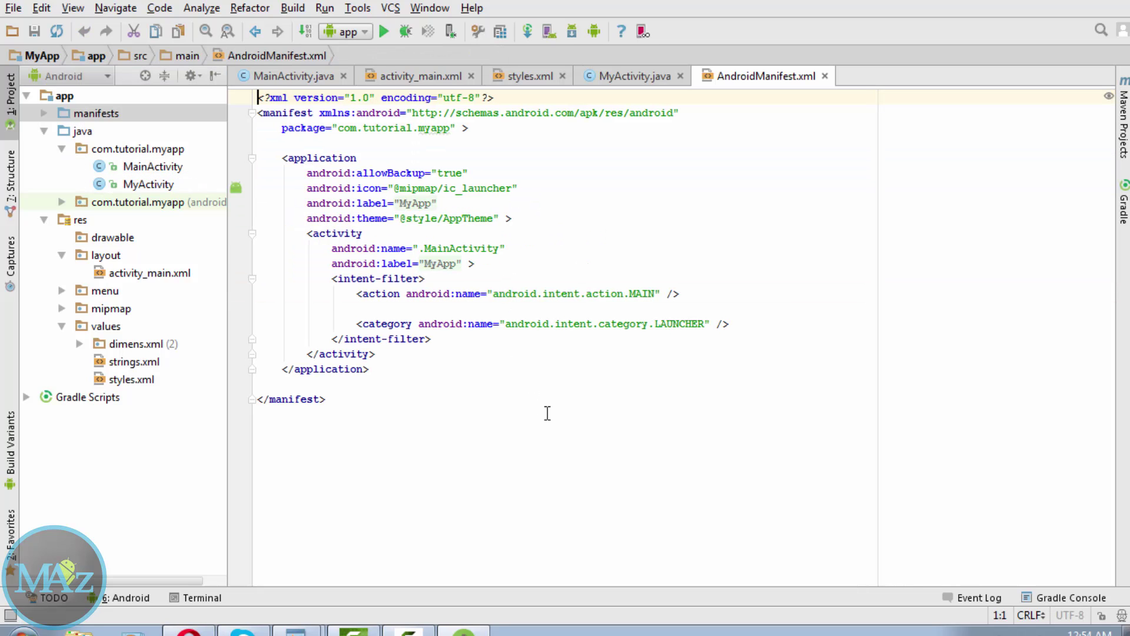
pyautogui.click(545, 413)
pyautogui.moveTo(377, 354); pyautogui.dragTo(310, 233)
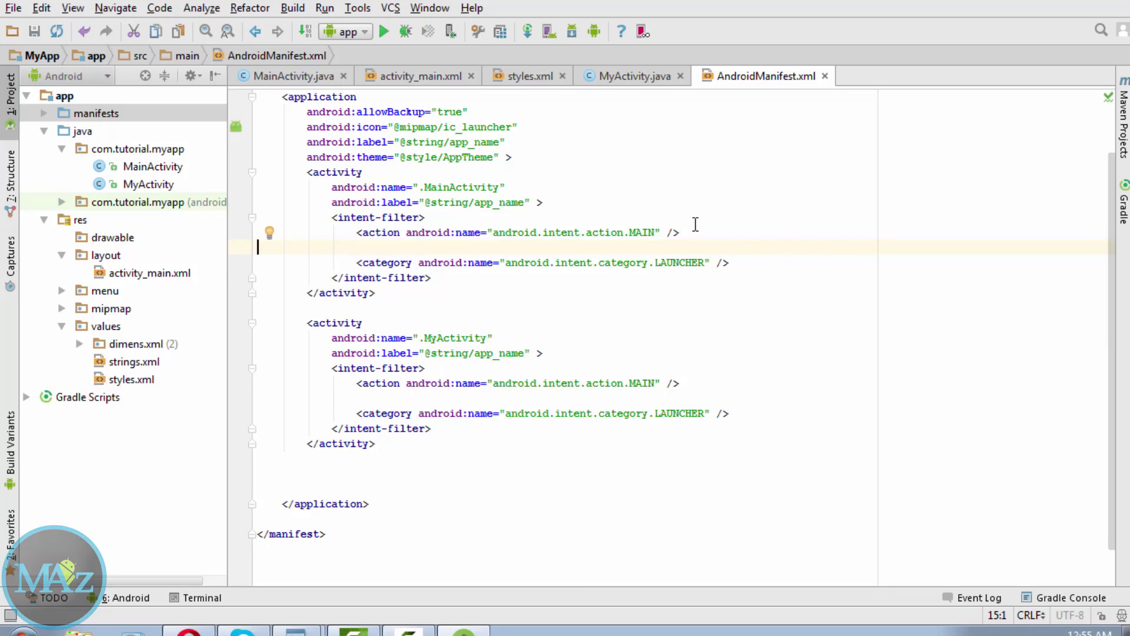
pyautogui.scroll(3, 694, 225)
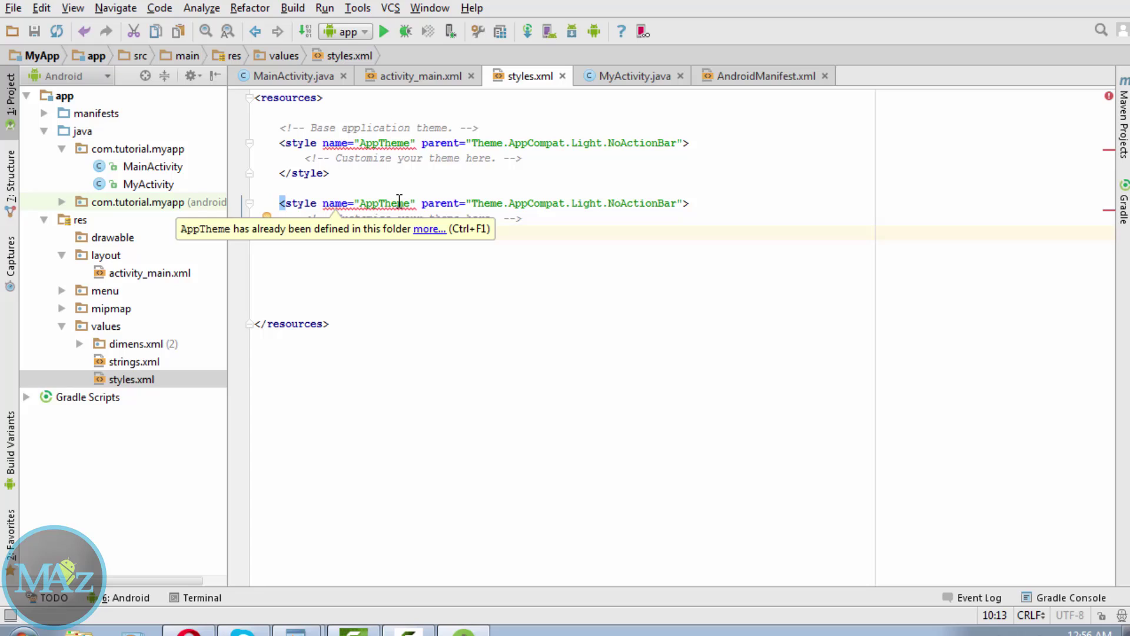
# - Append 1 to the second AppTheme's name, then paste another style block and name it AppTheme2
pyautogui.click(413, 203)
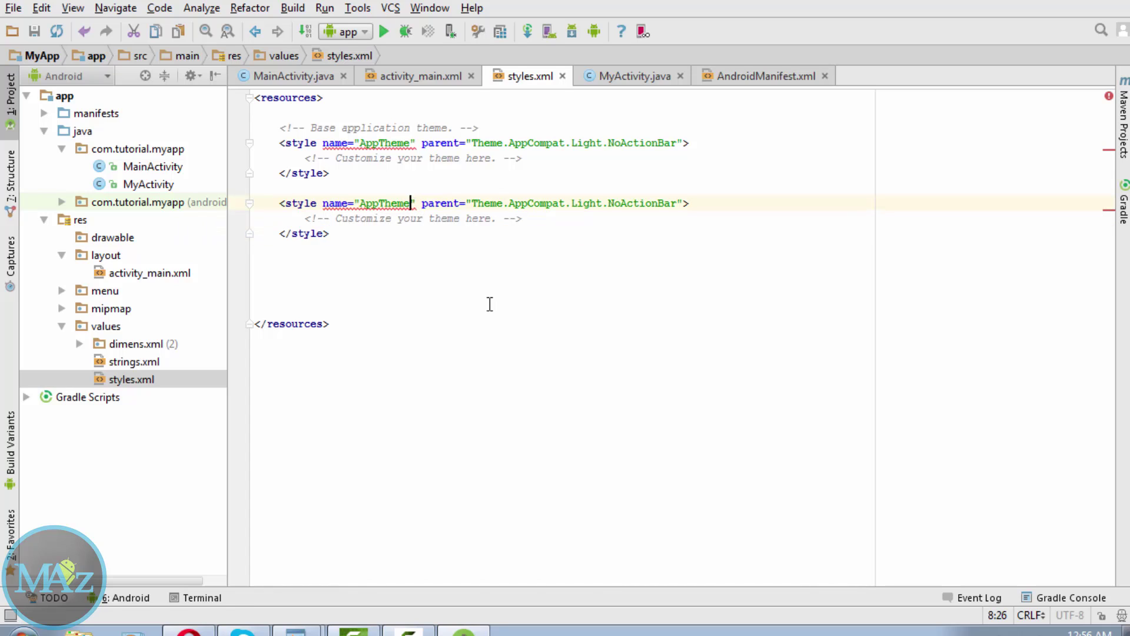
pyautogui.write('1')
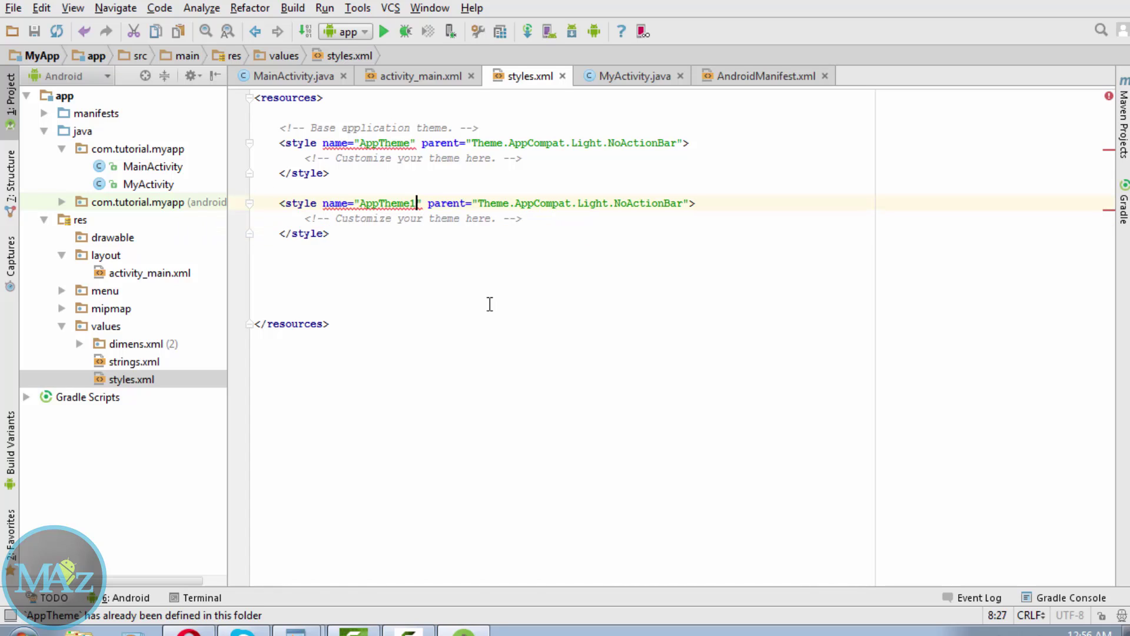
pyautogui.click(385, 263)
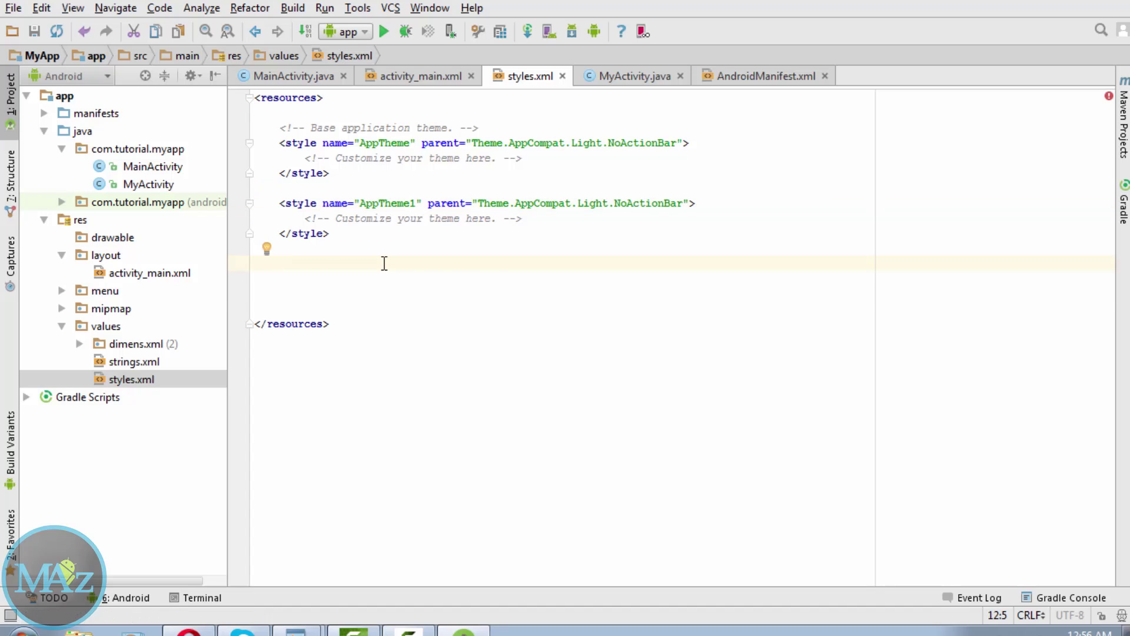
pyautogui.write('<style name="AppTheme" parent="Theme.AppCompat.Light.NoActionBar">         <!-- Customize your theme here. -->     </style>')
pyautogui.click(411, 264)
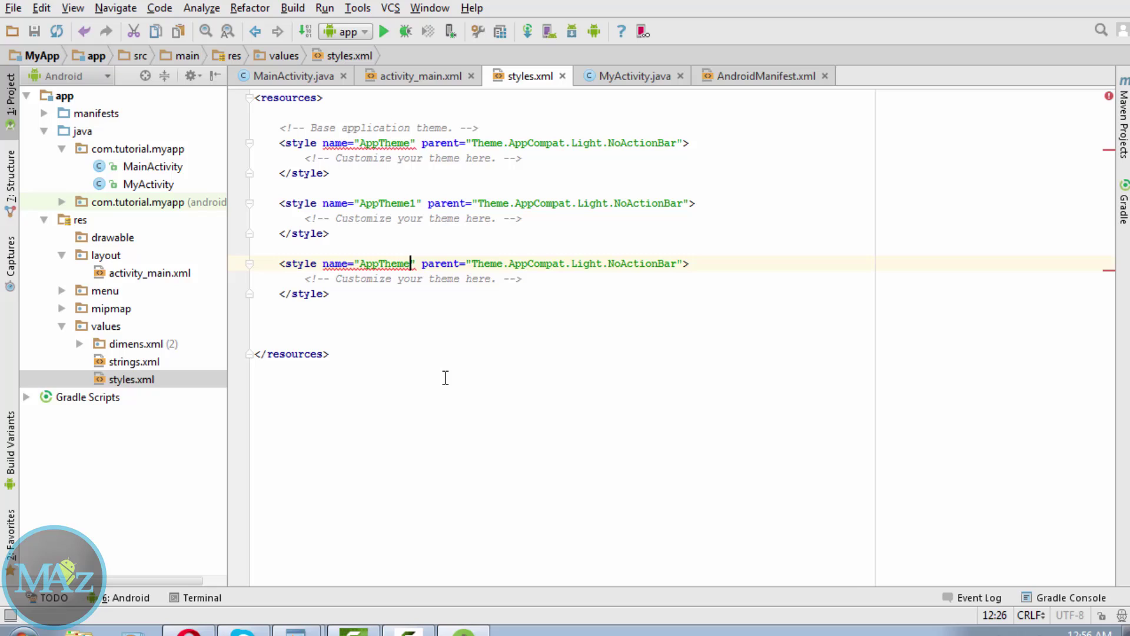
pyautogui.write('2')
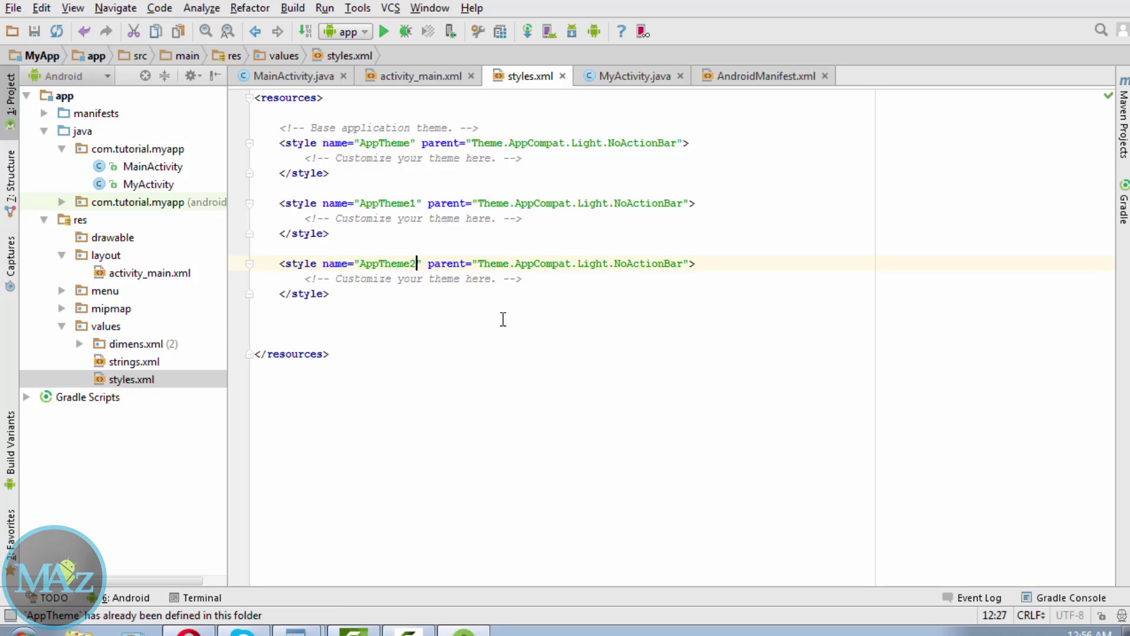
pyautogui.click(437, 314)
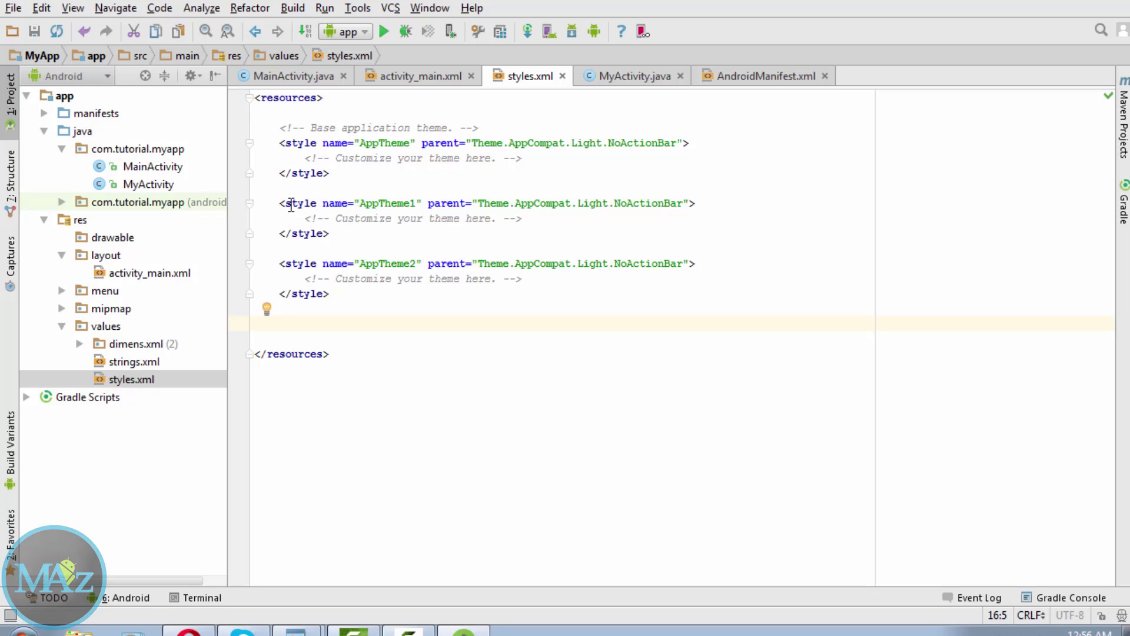
# - Set AppTheme1's parent to Theme.AppCompat.Light using code completion
pyautogui.click(683, 203)
pyautogui.press('BackSpace')
pyautogui.press('BackSpace')
pyautogui.press('BackSpace')
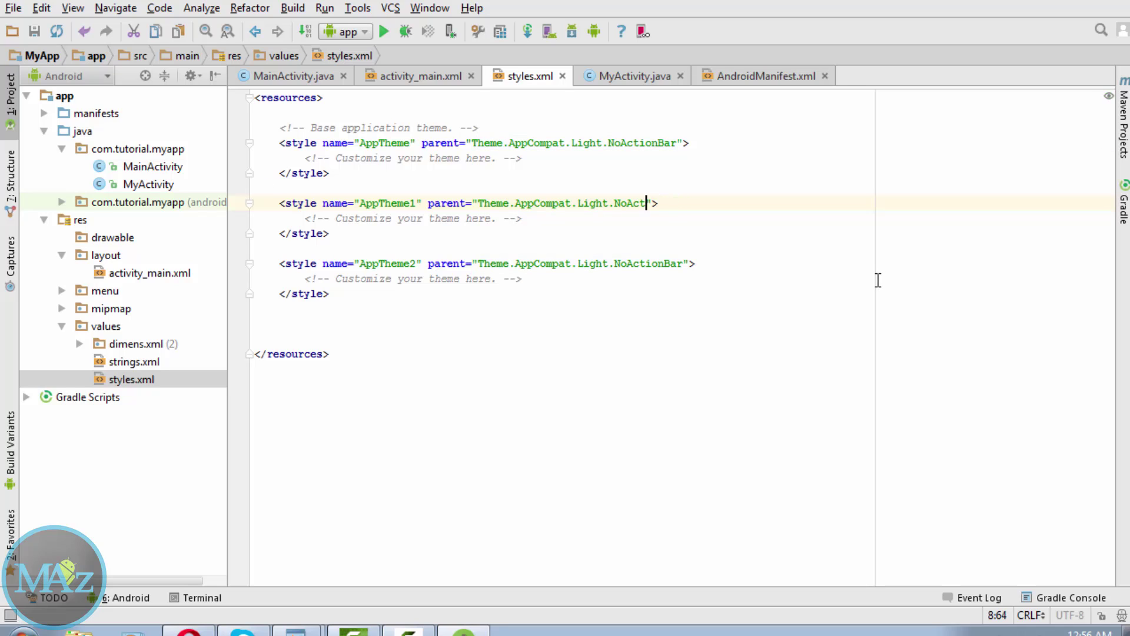
pyautogui.press('BackSpace')
pyautogui.press('BackSpace')
pyautogui.press('BackSpace')
pyautogui.press('BackSpace')
pyautogui.press('BackSpace')
pyautogui.press('BackSpace')
pyautogui.press('BackSpace')
pyautogui.press('BackSpace')
pyautogui.press('BackSpace')
pyautogui.press('BackSpace')
pyautogui.press('BackSpace')
pyautogui.press('BackSpace')
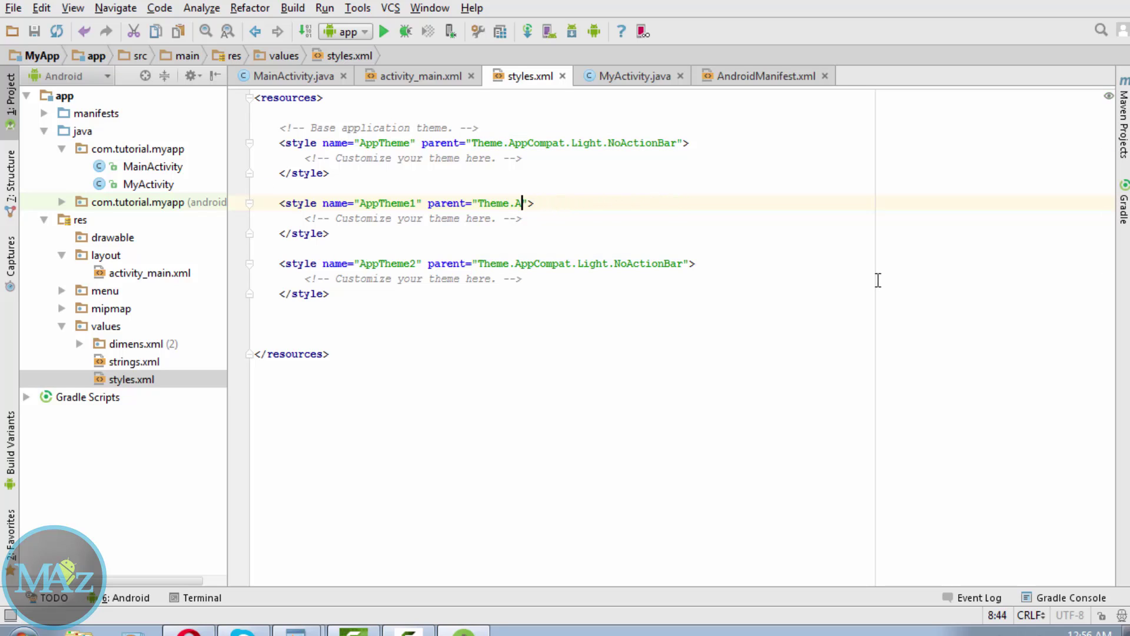
pyautogui.press('BackSpace')
pyautogui.hotkey('ctrl', 'space')
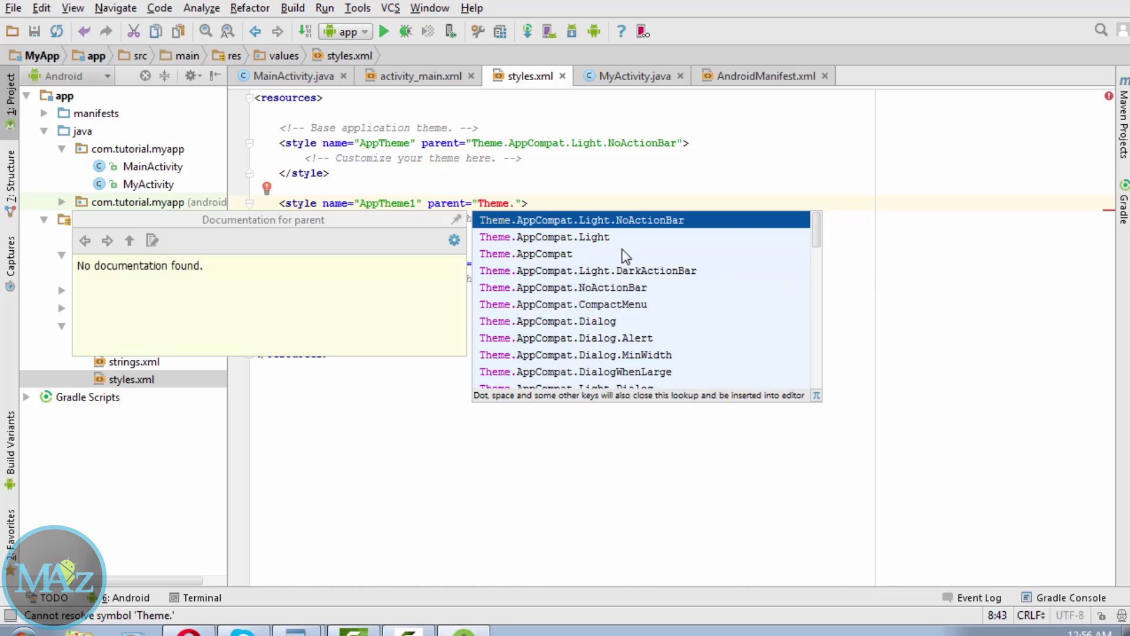
pyautogui.doubleClick(545, 237)
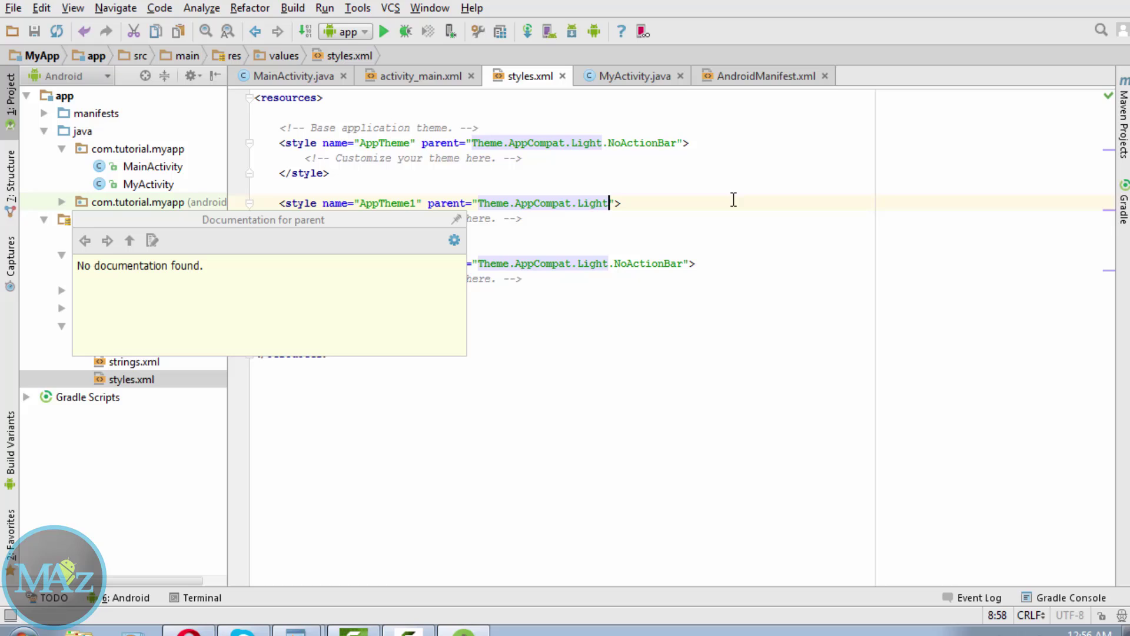
# - Remove .NoActionBar from AppTheme2's parent so it becomes Theme.AppCompat.Light
pyautogui.click(686, 263)
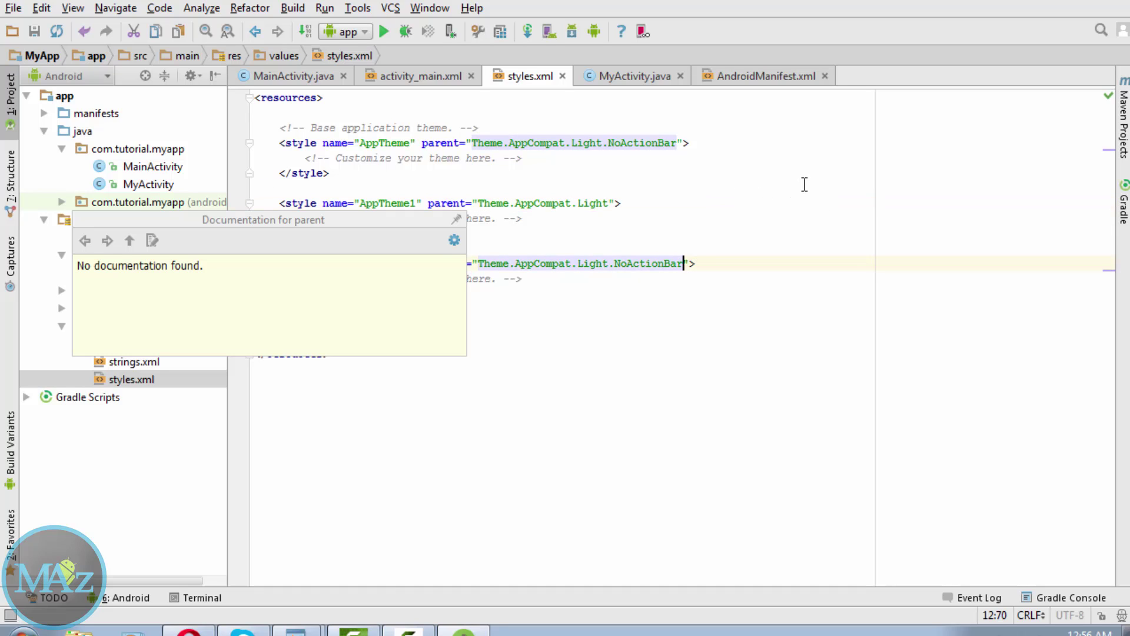
pyautogui.hotkey('ctrl', 'shift', 'Left')
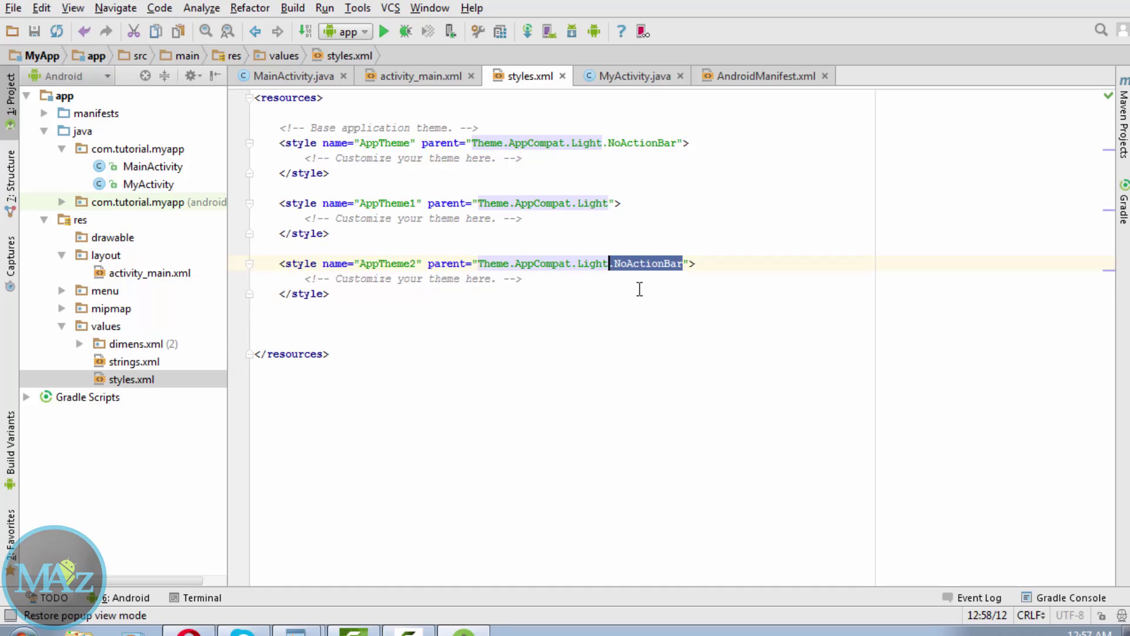
pyautogui.press('Delete')
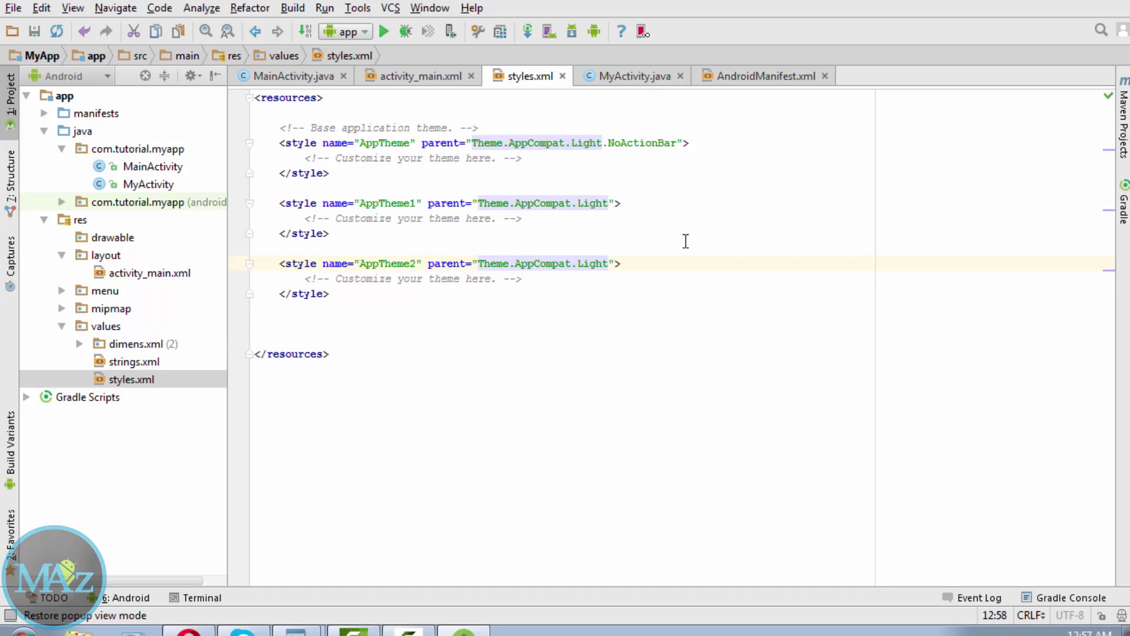
# - Open blank lines after the comment inside the AppTheme1 style block
pyautogui.click(688, 219)
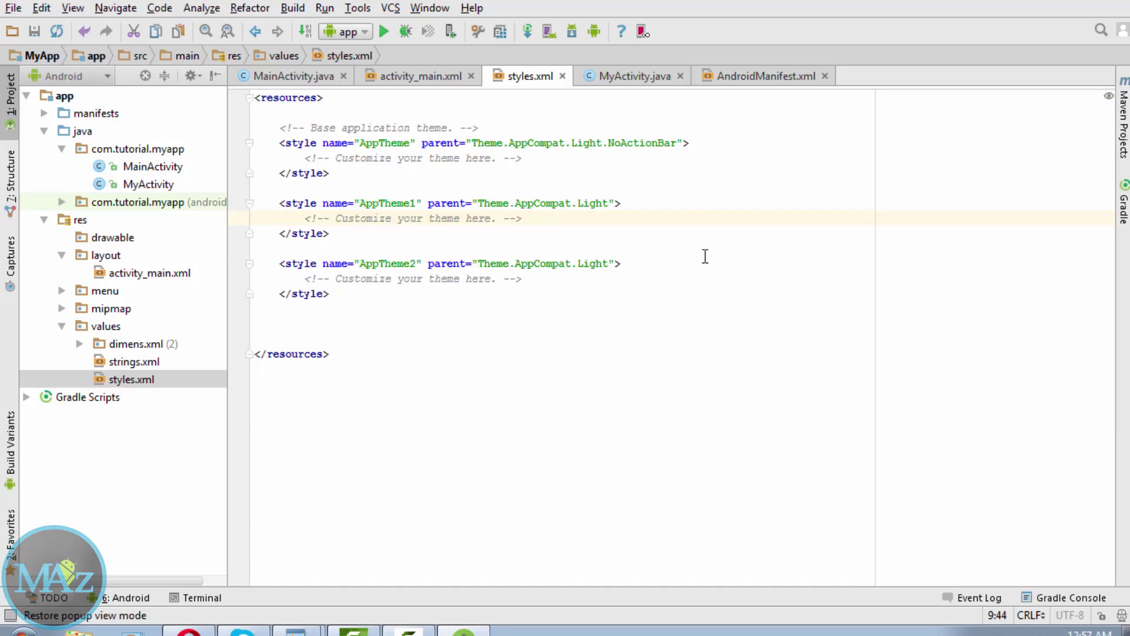
pyautogui.click(425, 247)
pyautogui.moveTo(331, 233); pyautogui.dragTo(299, 205)
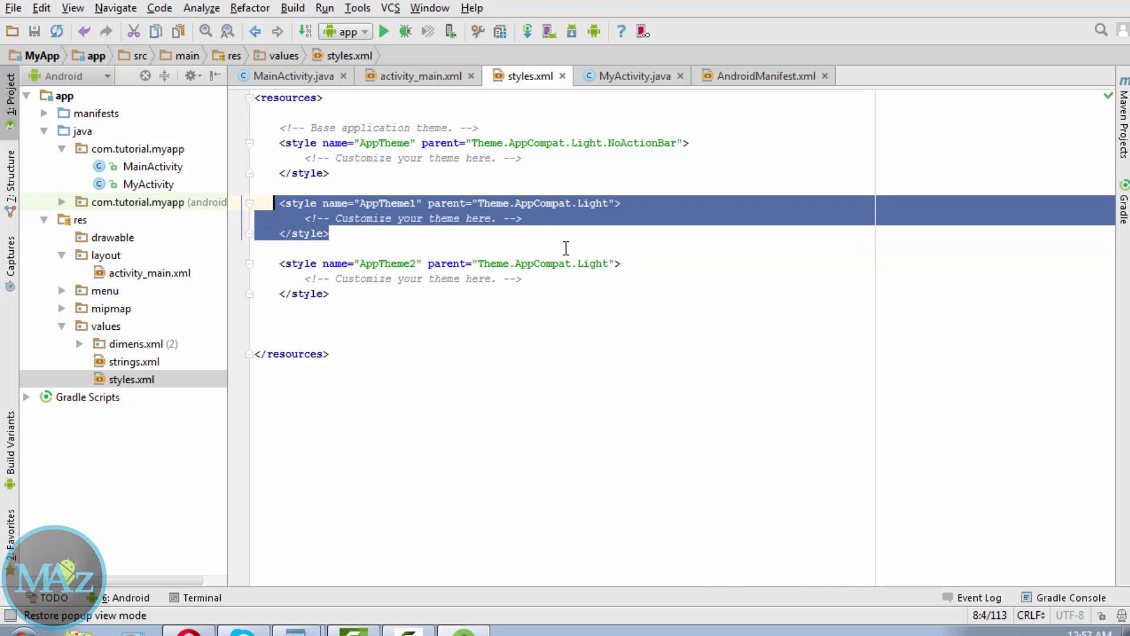
pyautogui.click(626, 261)
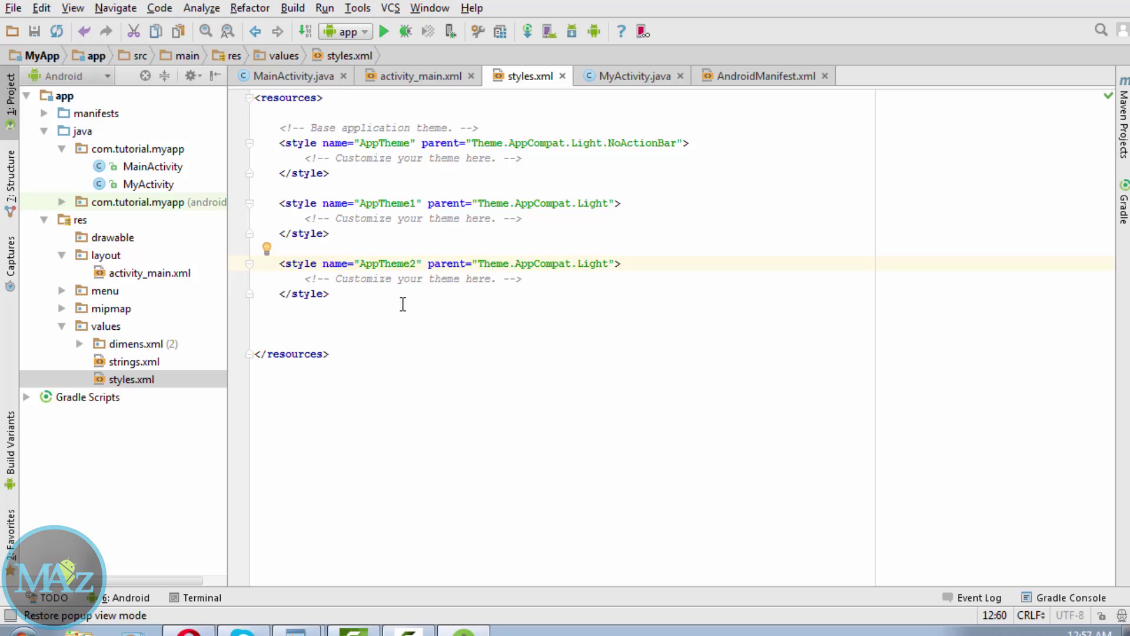
pyautogui.moveTo(330, 294); pyautogui.dragTo(291, 265)
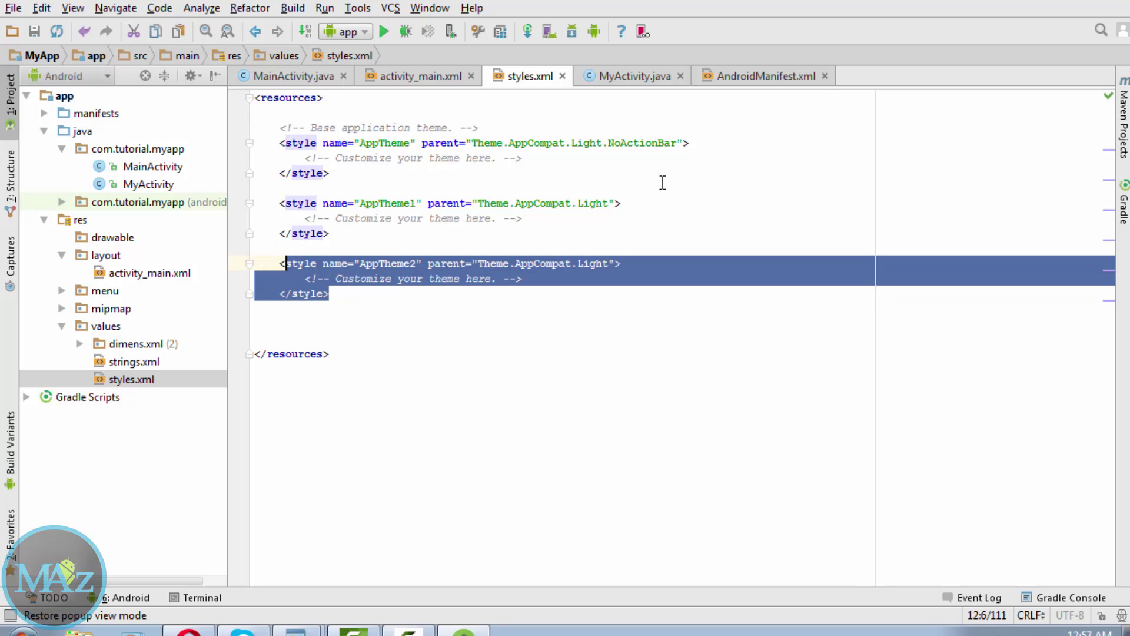
pyautogui.click(681, 175)
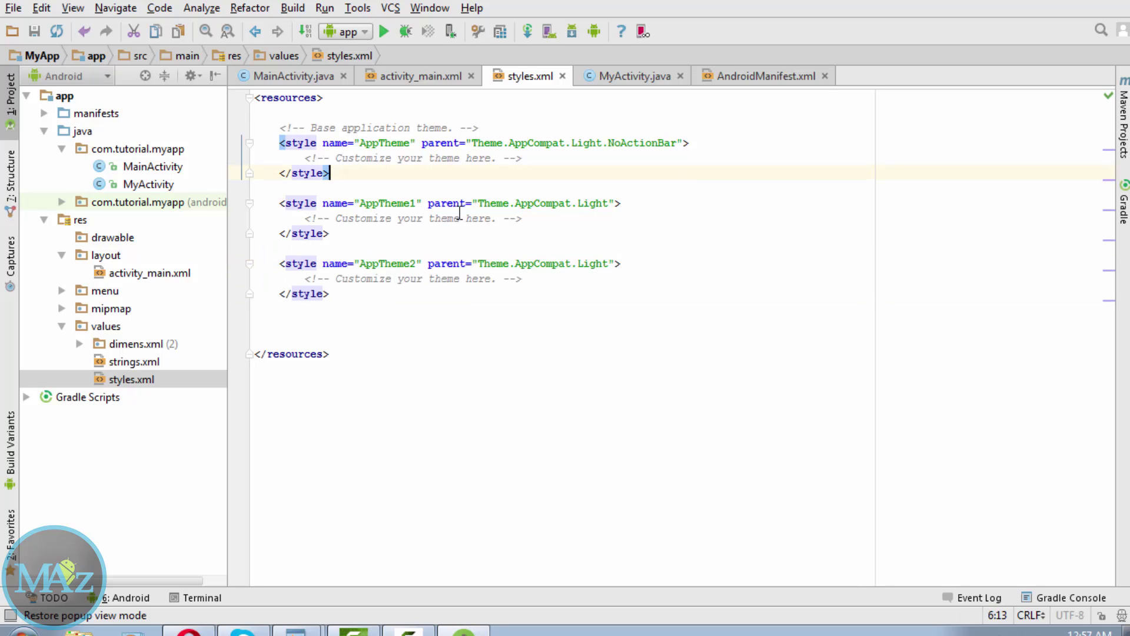
pyautogui.click(653, 223)
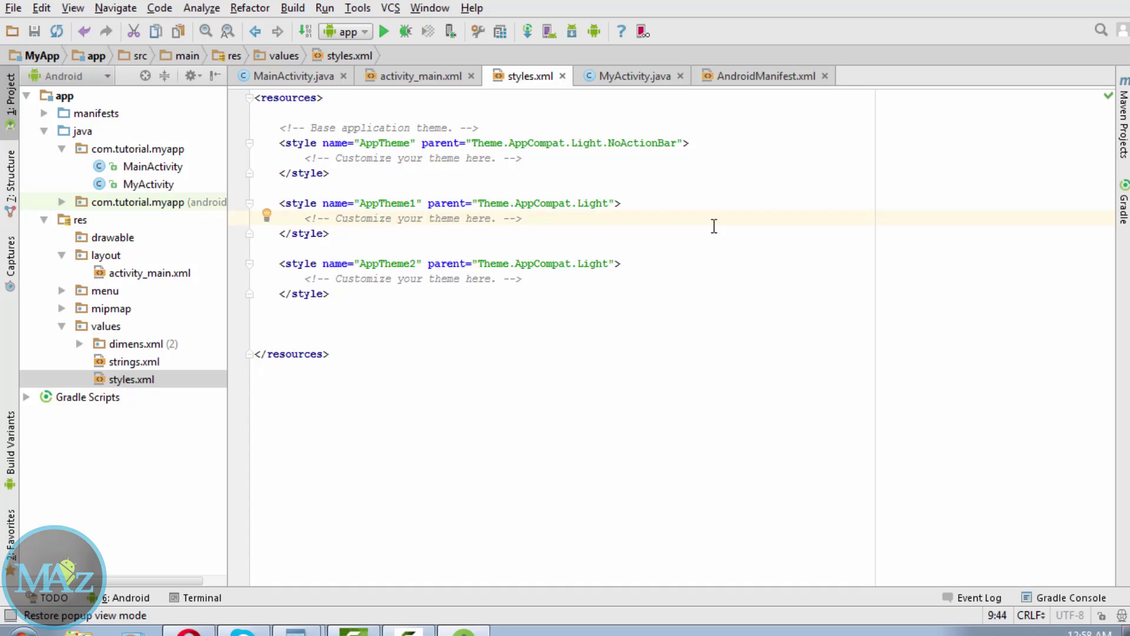
pyautogui.press('Return')
pyautogui.press('Return')
pyautogui.press('Return')
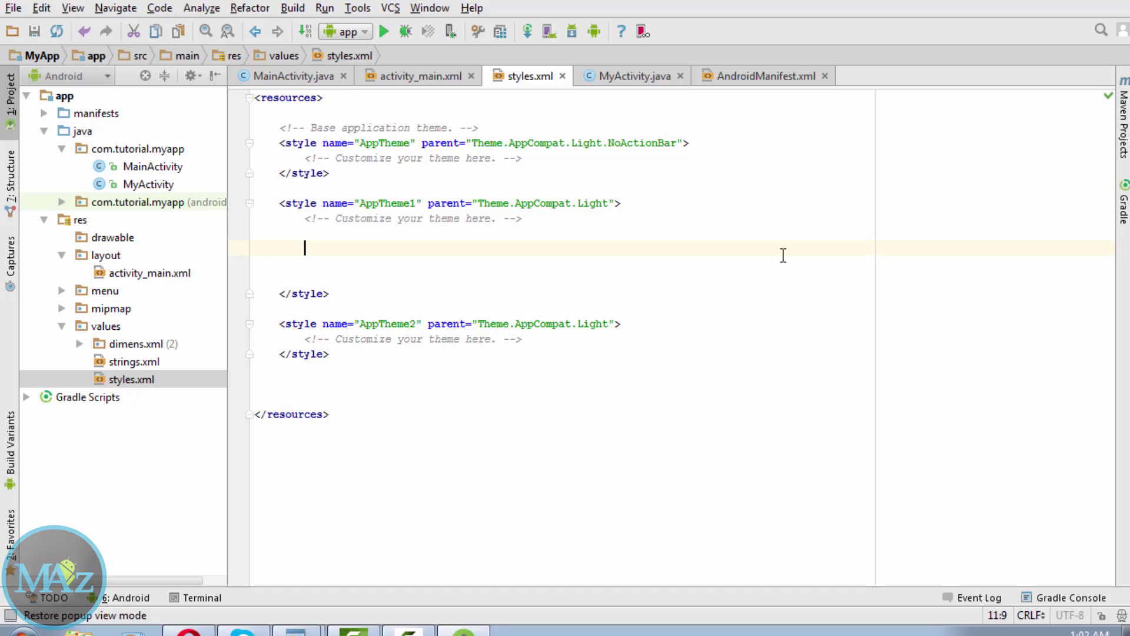
pyautogui.write('<i')
pyautogui.write('tem')
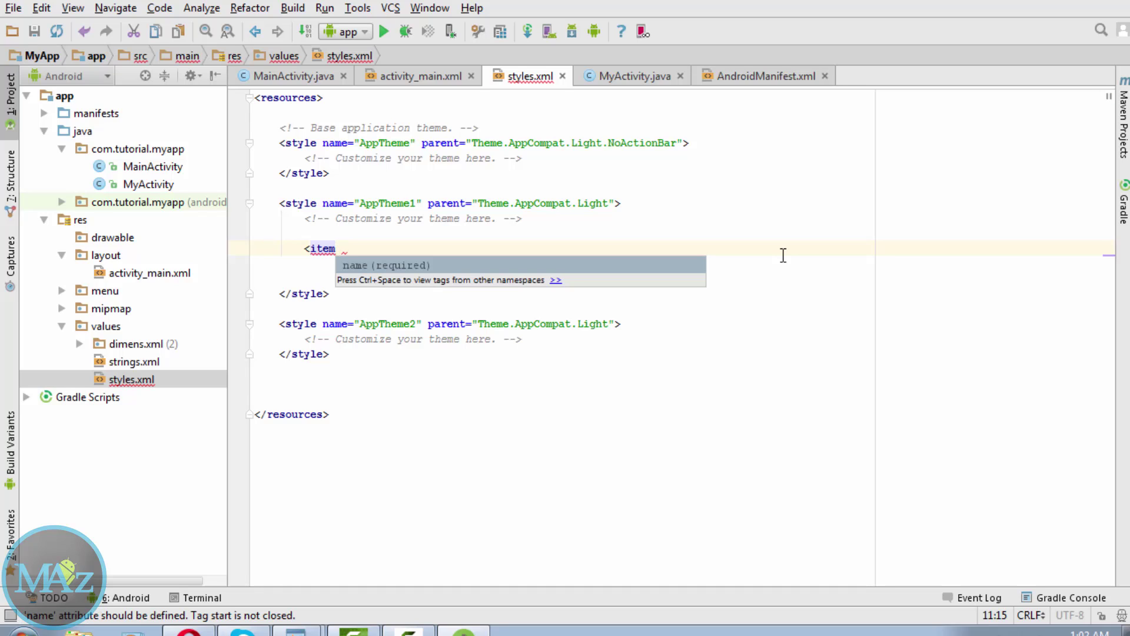
pyautogui.write(' name ="android:colorPrimary"')
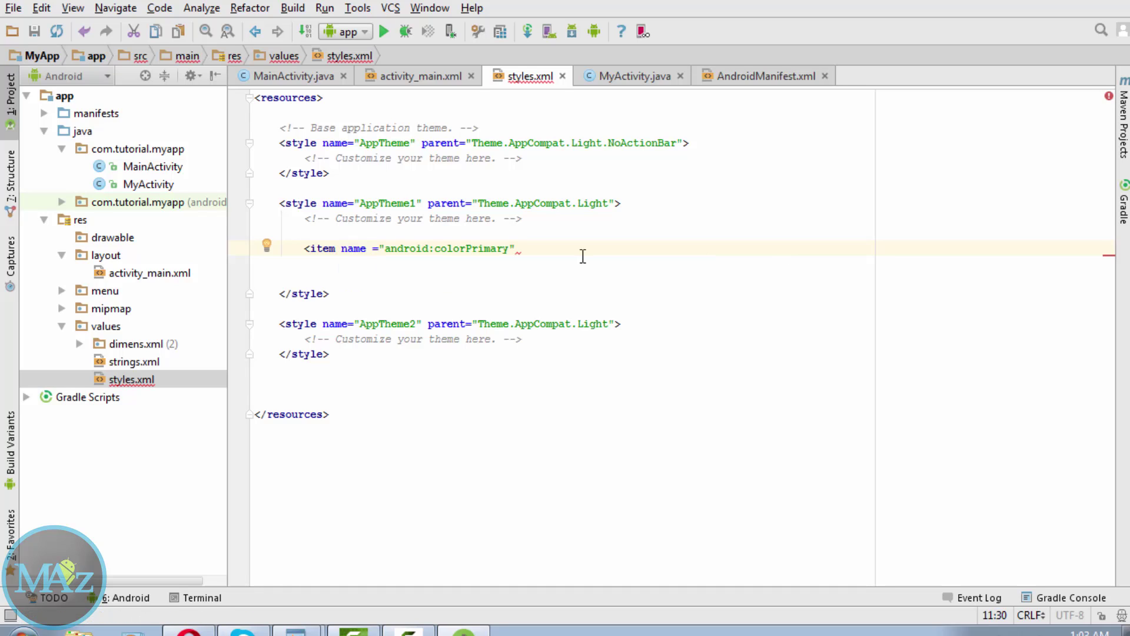
# - Set AppTheme1's colorPrimary item to #ff0000 and drop its android prefix
pyautogui.click(431, 248)
pyautogui.press('BackSpace')
pyautogui.press('BackSpace')
pyautogui.press('BackSpace')
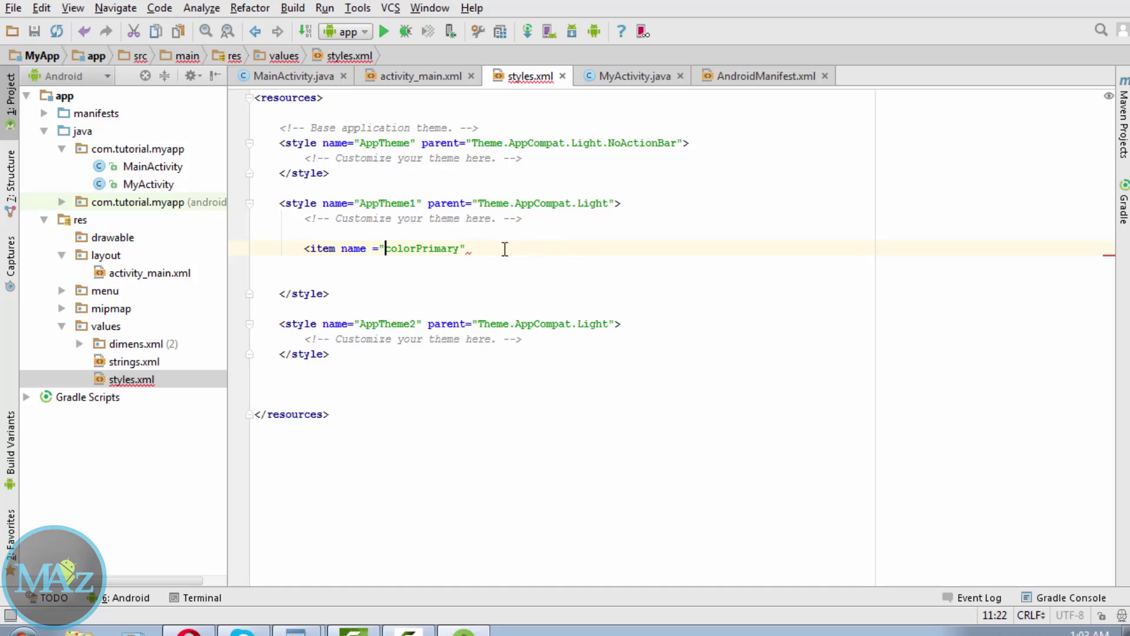
pyautogui.click(466, 248)
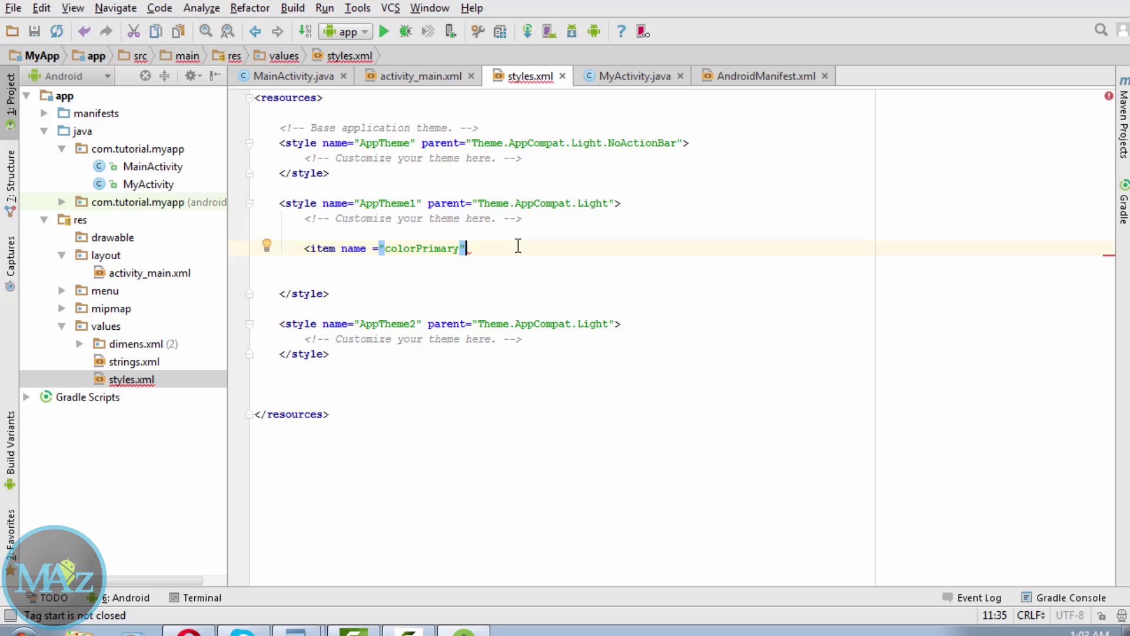
pyautogui.write('>')
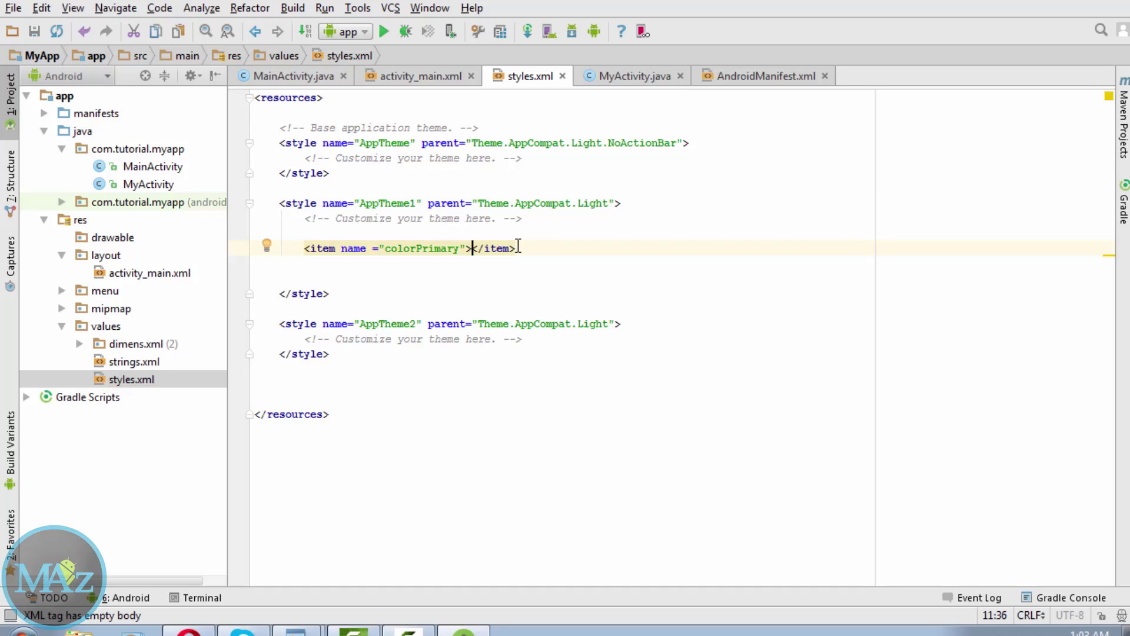
pyautogui.write('#')
pyautogui.write('0')
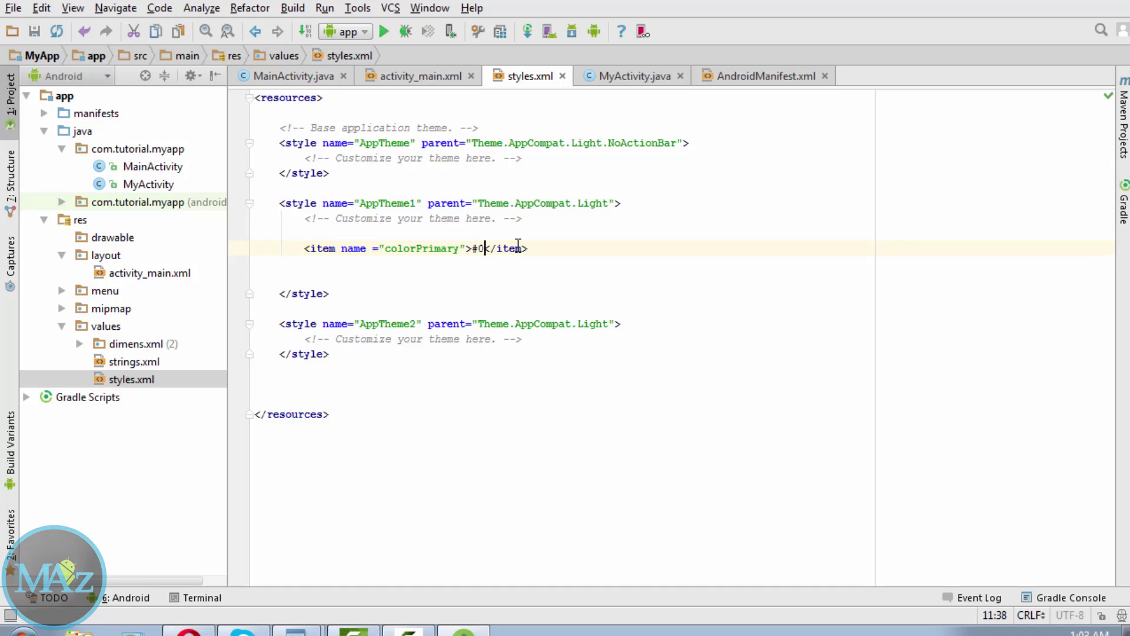
pyautogui.press('BackSpace')
pyautogui.press('BackSpace')
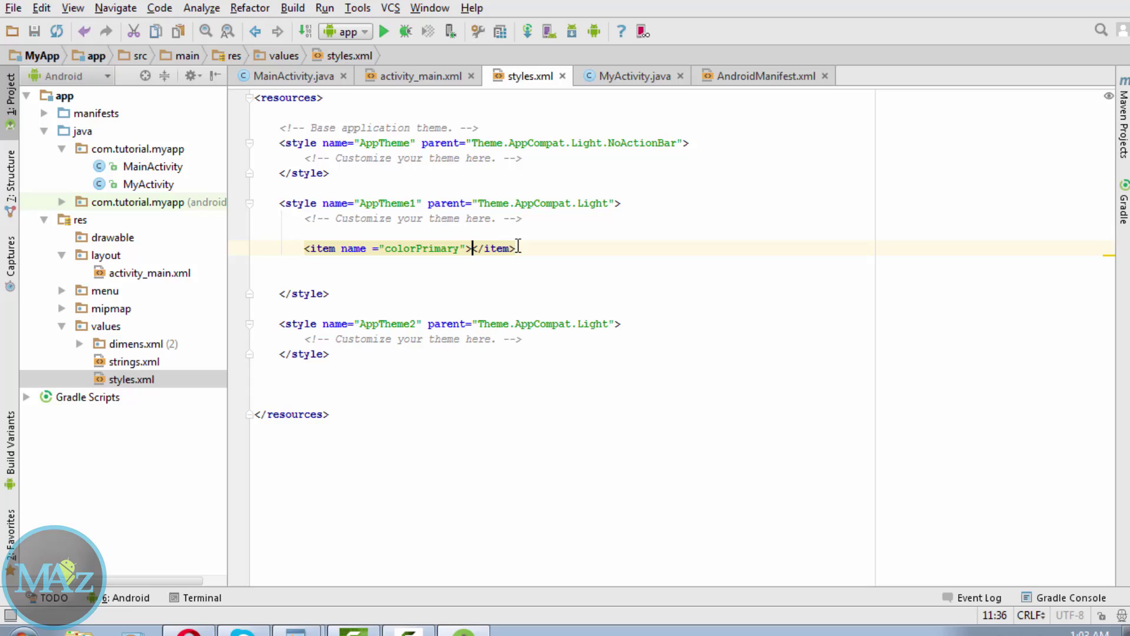
pyautogui.write('#')
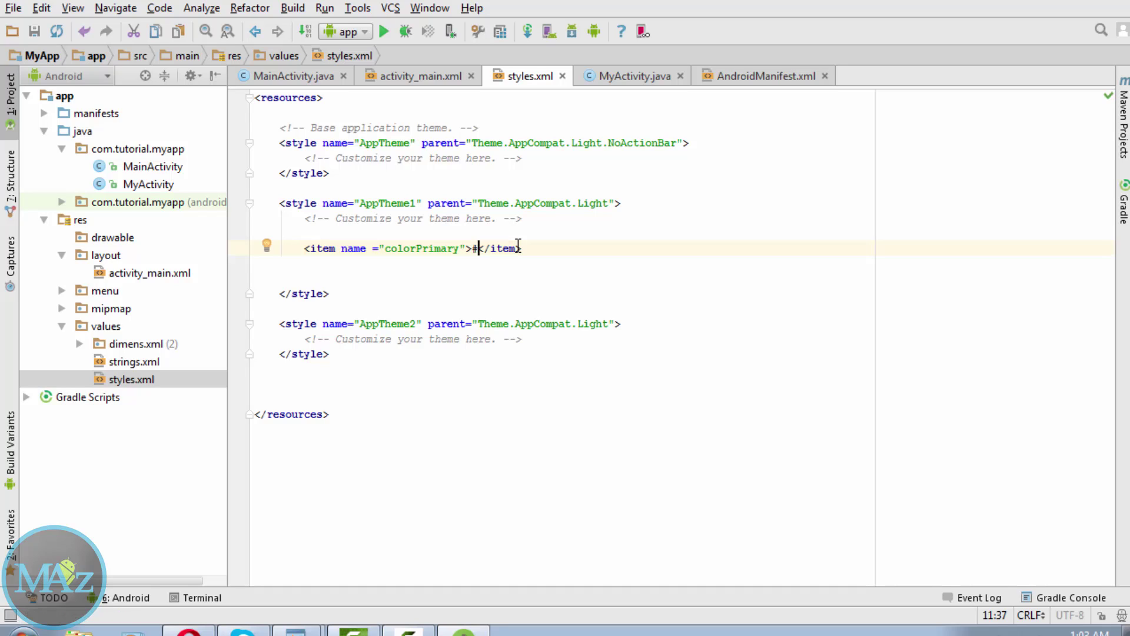
pyautogui.write('ff000')
pyautogui.write('0')
pyautogui.click(662, 246)
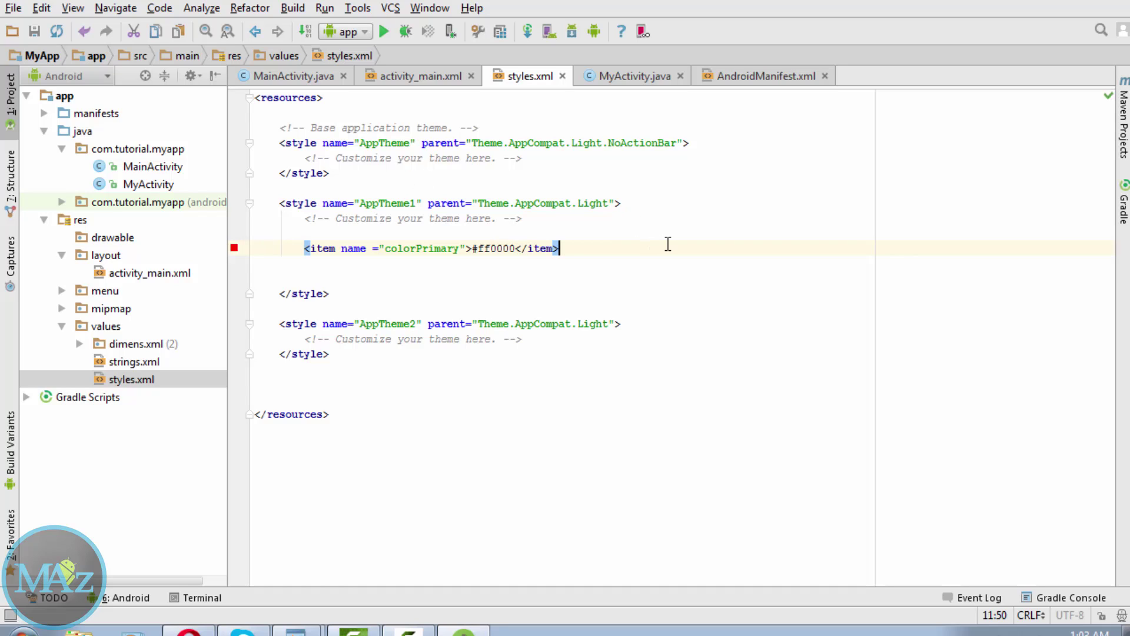
pyautogui.click(299, 255)
pyautogui.press('End')
# - Duplicate the colorPrimary line and rename the copy to colorPrimaryDark, also #ff0000
pyautogui.moveTo(560, 247); pyautogui.dragTo(305, 247)
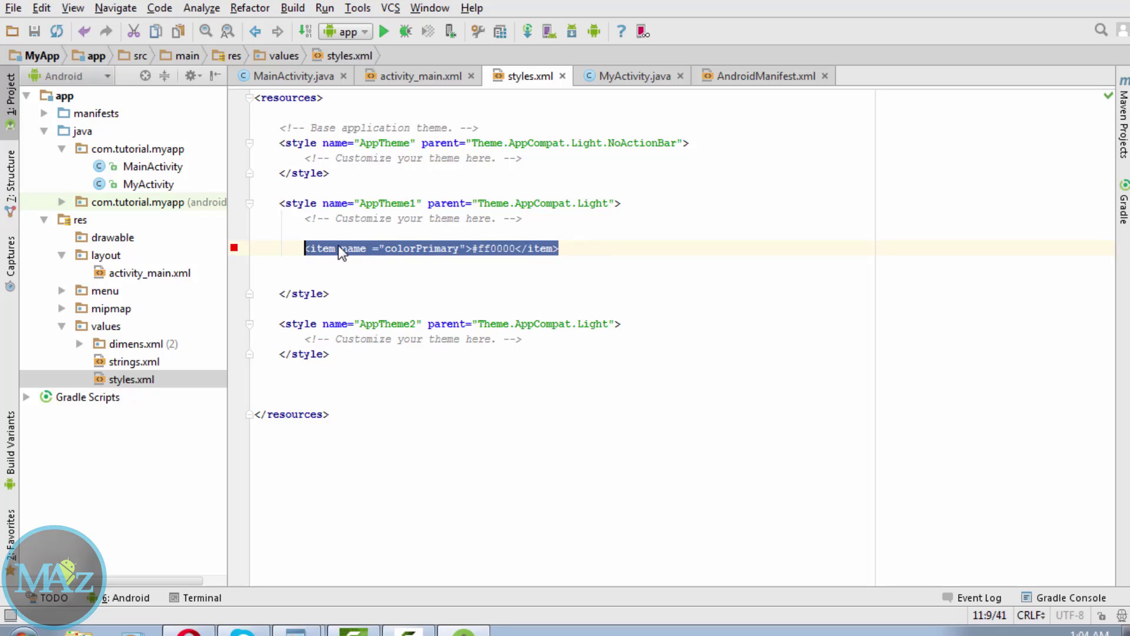
pyautogui.hotkey('ctrl', 'c')
pyautogui.press('Right')
pyautogui.press('Return')
pyautogui.hotkey('ctrl', 'v')
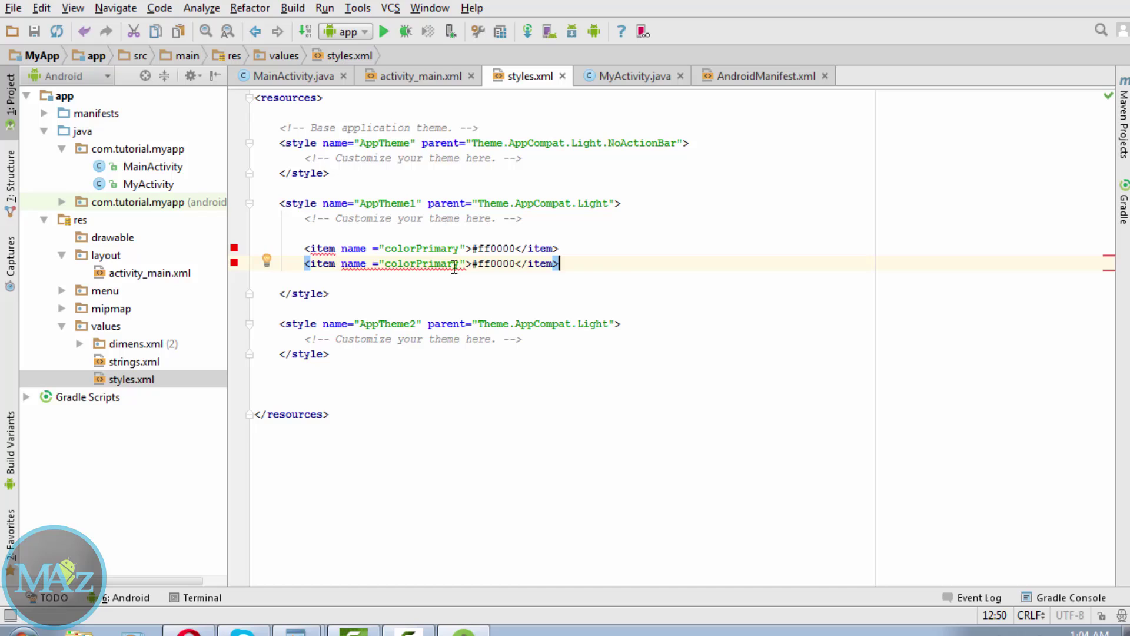
pyautogui.click(455, 265)
pyautogui.press('BackSpace')
pyautogui.press('BackSpace')
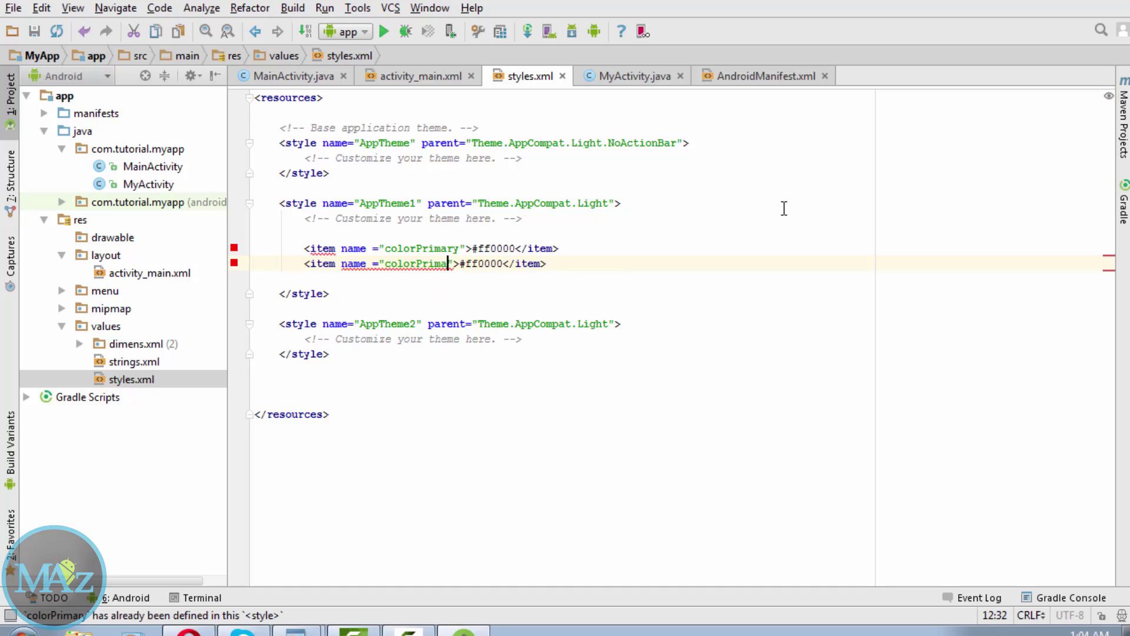
pyautogui.press('BackSpace')
pyautogui.press('BackSpace')
pyautogui.press('BackSpace')
pyautogui.press('BackSpace')
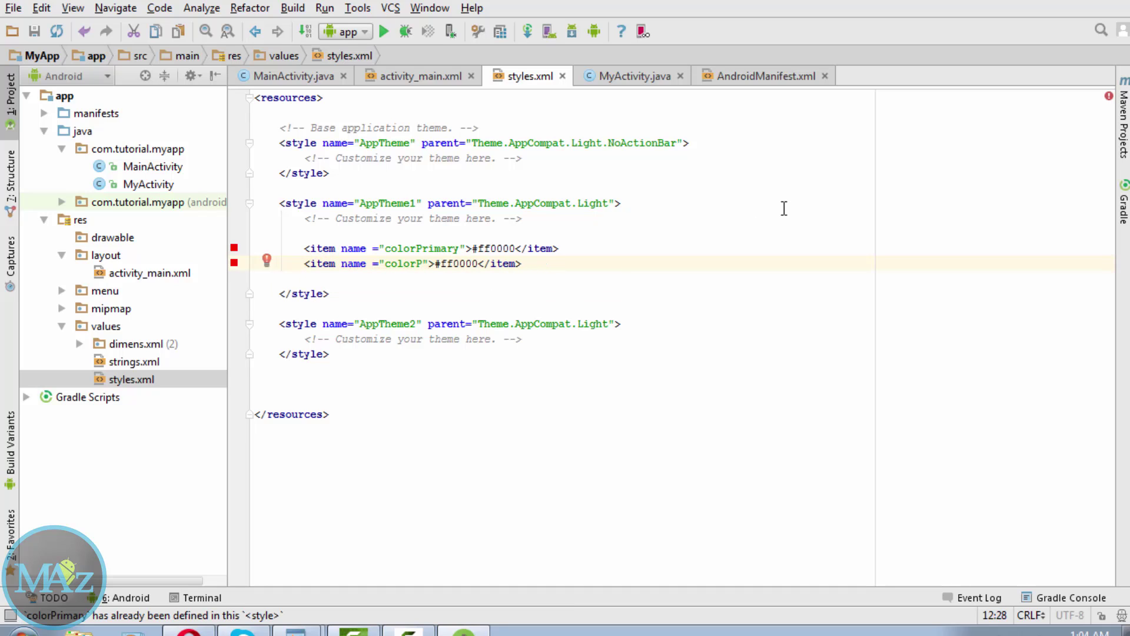
pyautogui.write('ri')
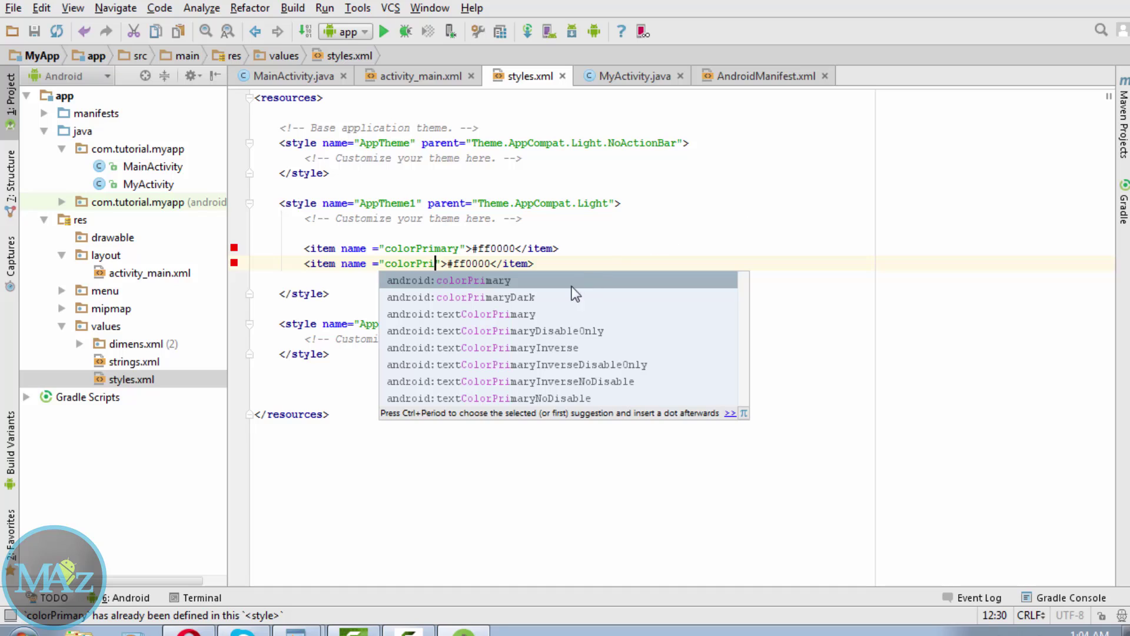
pyautogui.click(517, 298)
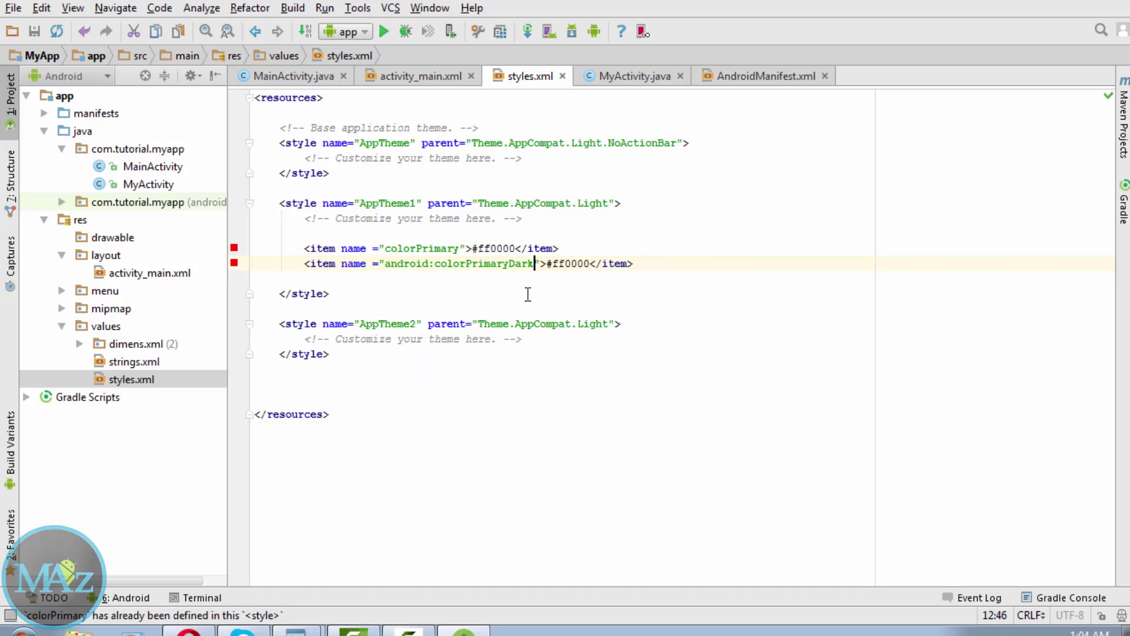
pyautogui.click(435, 263)
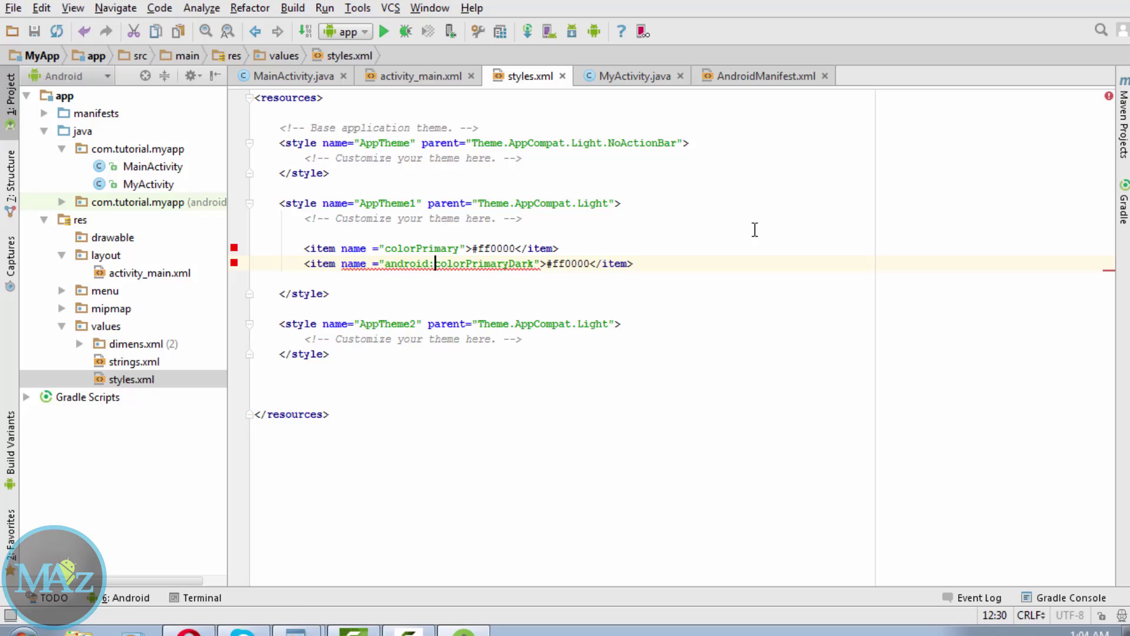
pyautogui.press('BackSpace')
pyautogui.press('BackSpace')
pyautogui.press('BackSpace')
pyautogui.press('BackSpace')
pyautogui.press('BackSpace')
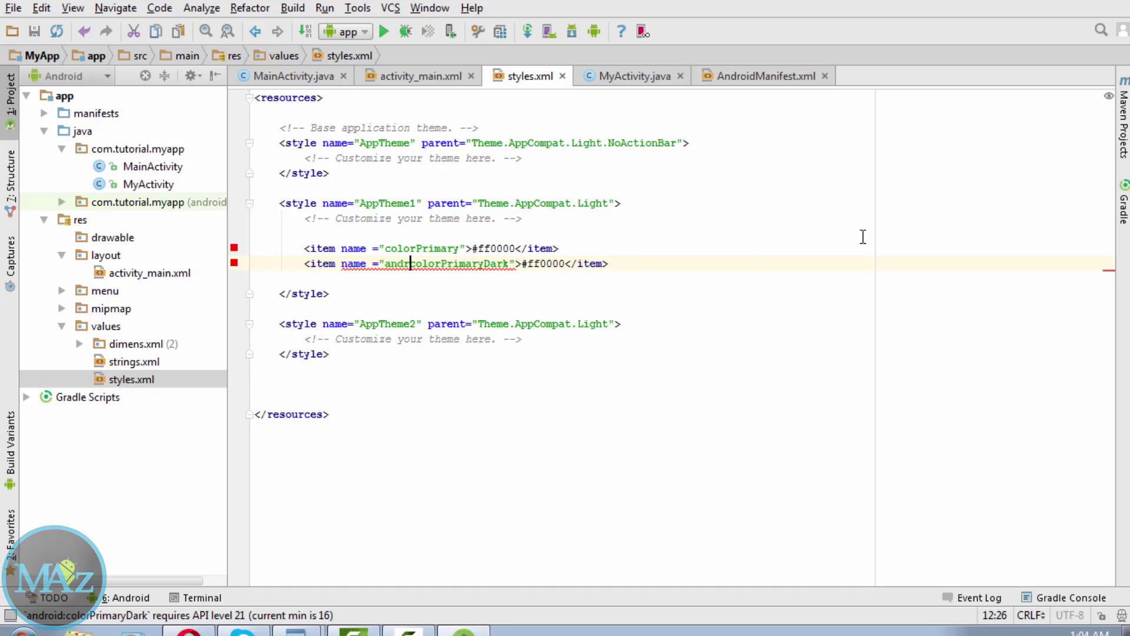
pyautogui.press('BackSpace')
pyautogui.press('BackSpace')
pyautogui.press('BackSpace')
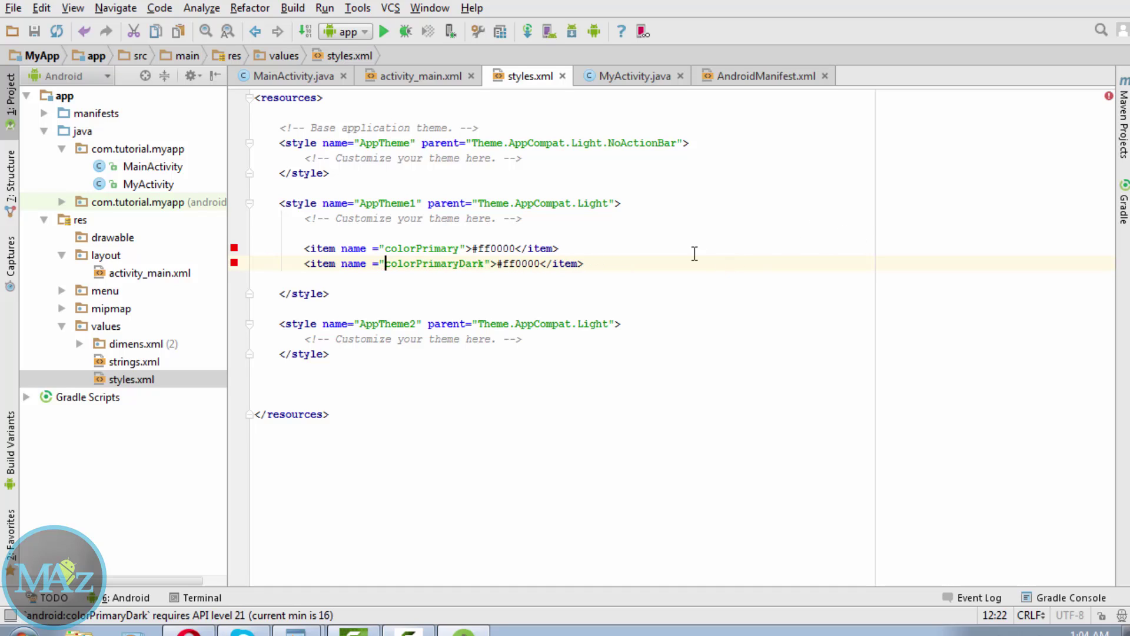
pyautogui.click(671, 218)
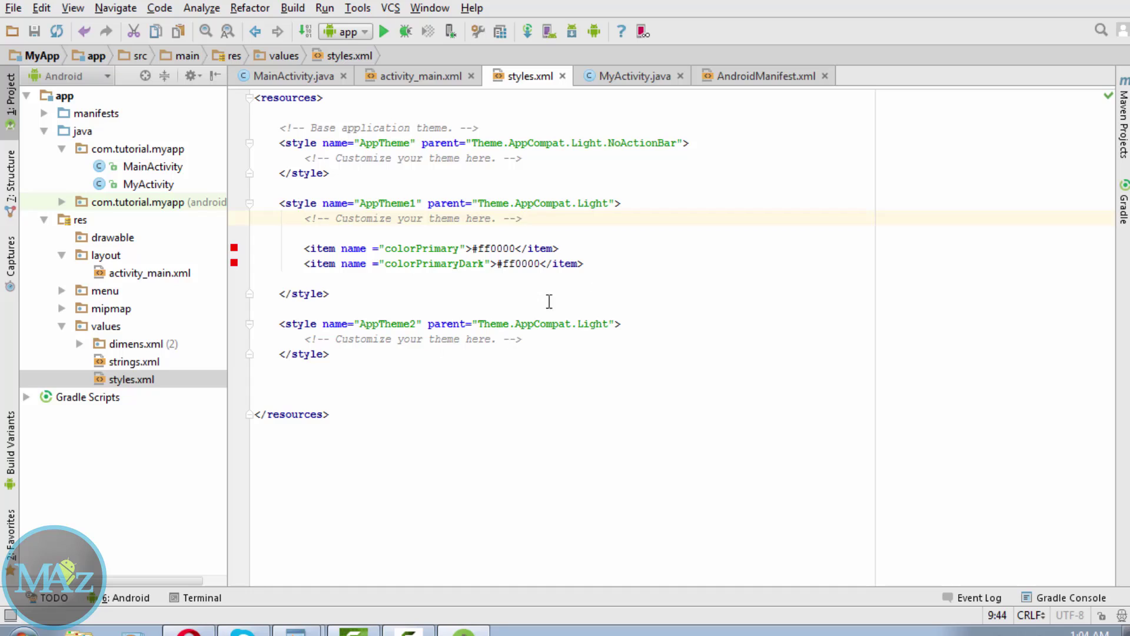
# - Copy AppTheme1's two colour items into the AppTheme2 style block
pyautogui.click(650, 320)
pyautogui.moveTo(585, 263); pyautogui.dragTo(306, 248)
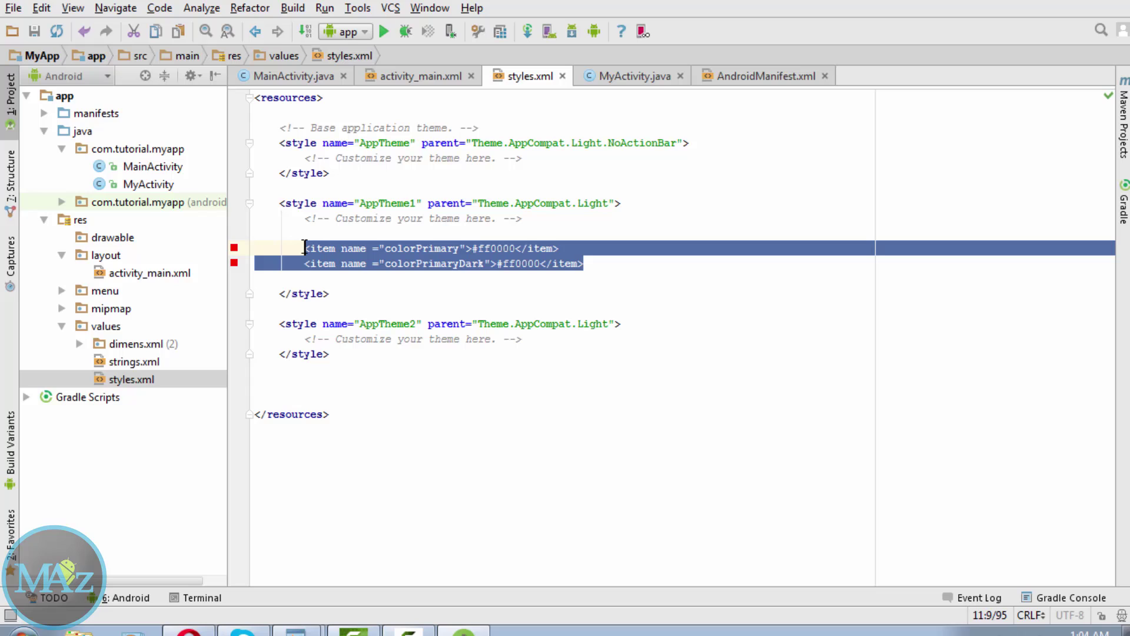
pyautogui.rightClick(341, 248)
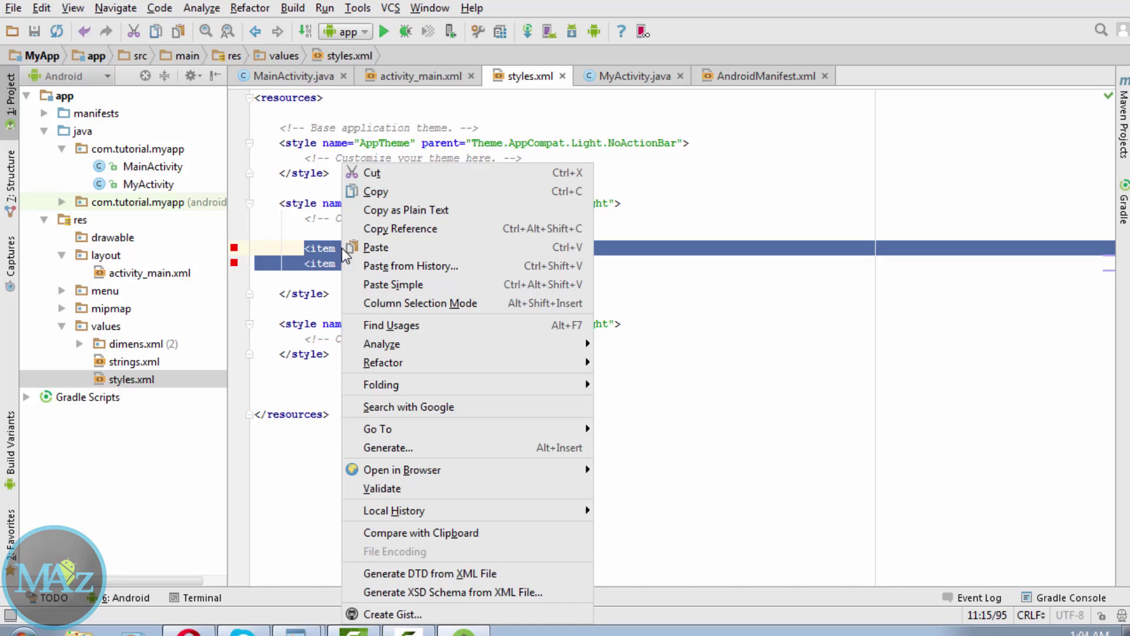
pyautogui.click(392, 195)
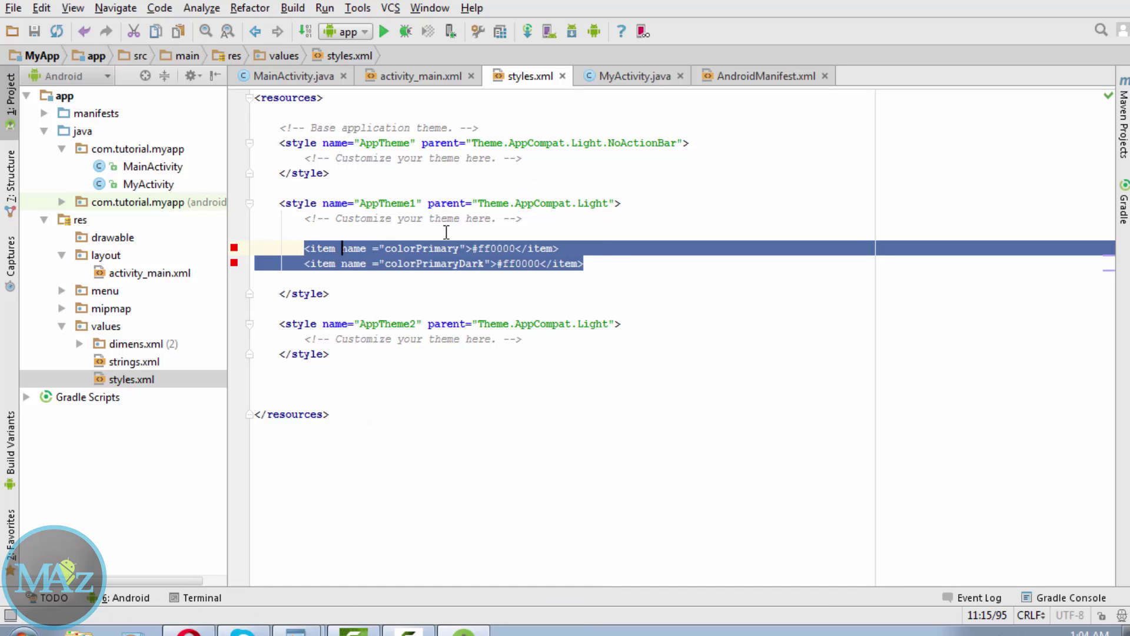
pyautogui.click(596, 337)
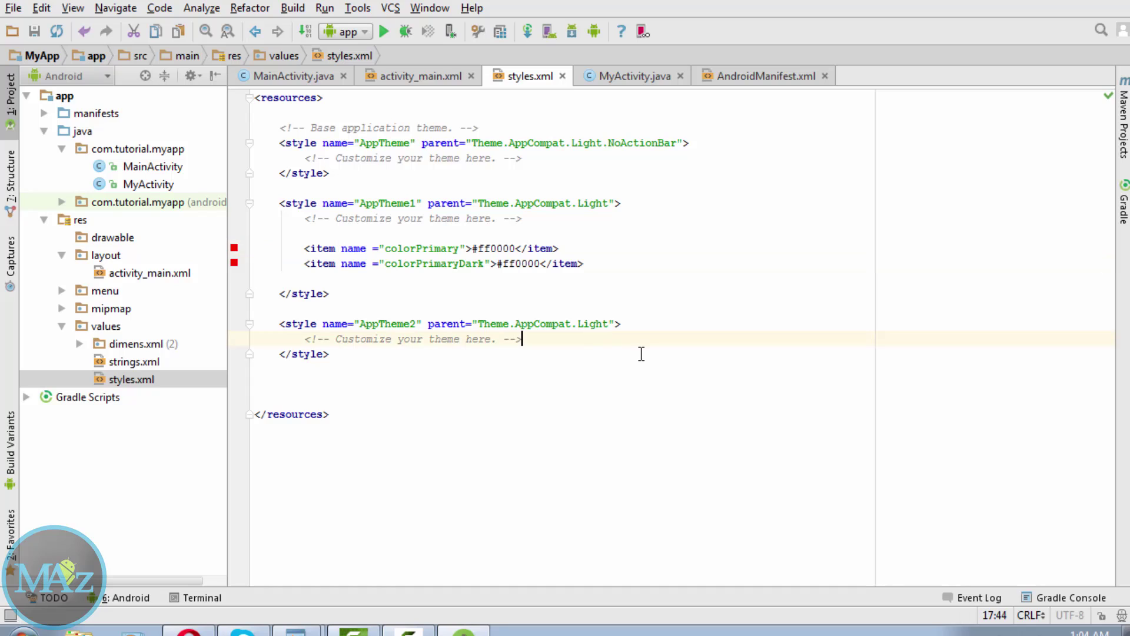
pyautogui.press('Return')
pyautogui.press('Return')
pyautogui.press('Return')
pyautogui.click(324, 364)
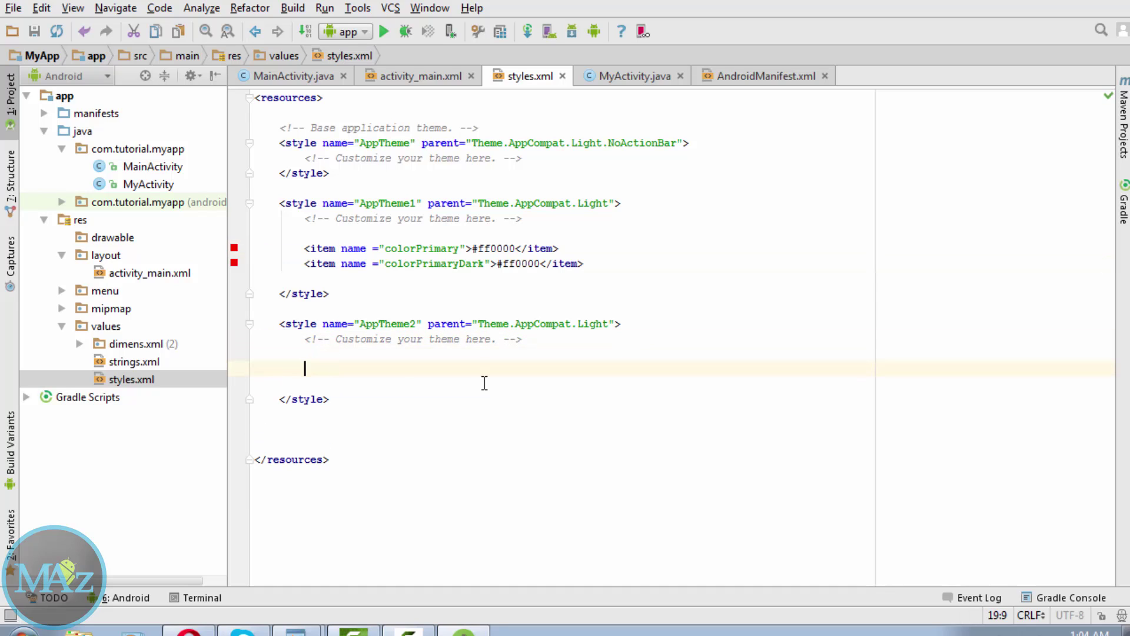
pyautogui.hotkey('ctrl', 'v')
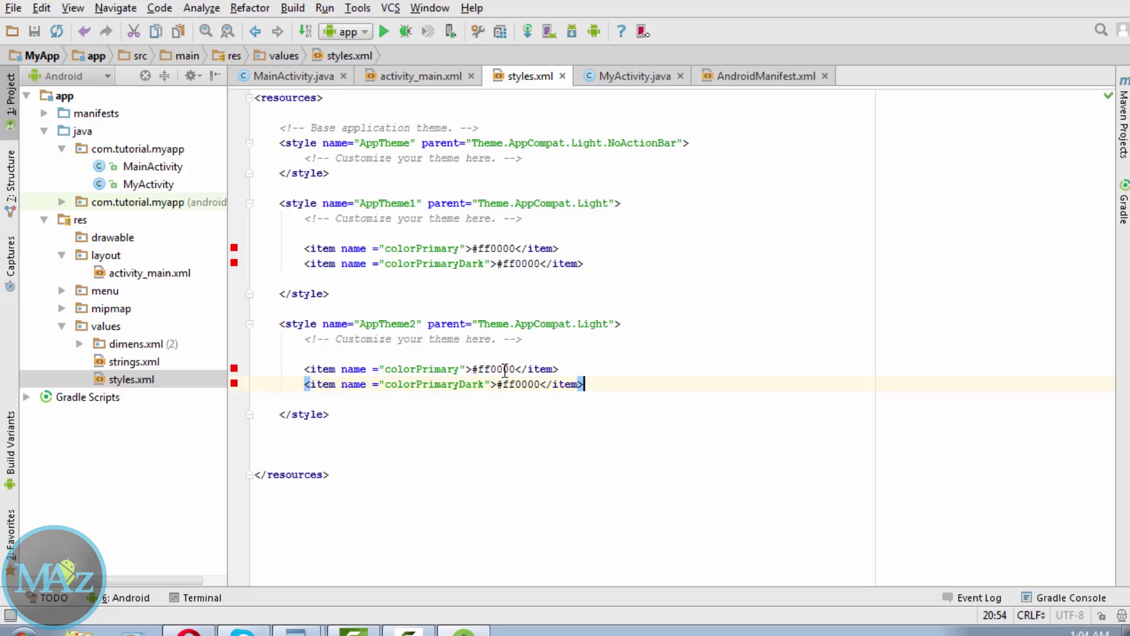
# - Change AppTheme2's colorPrimary and colorPrimaryDark values to #ffff00
pyautogui.click(517, 369)
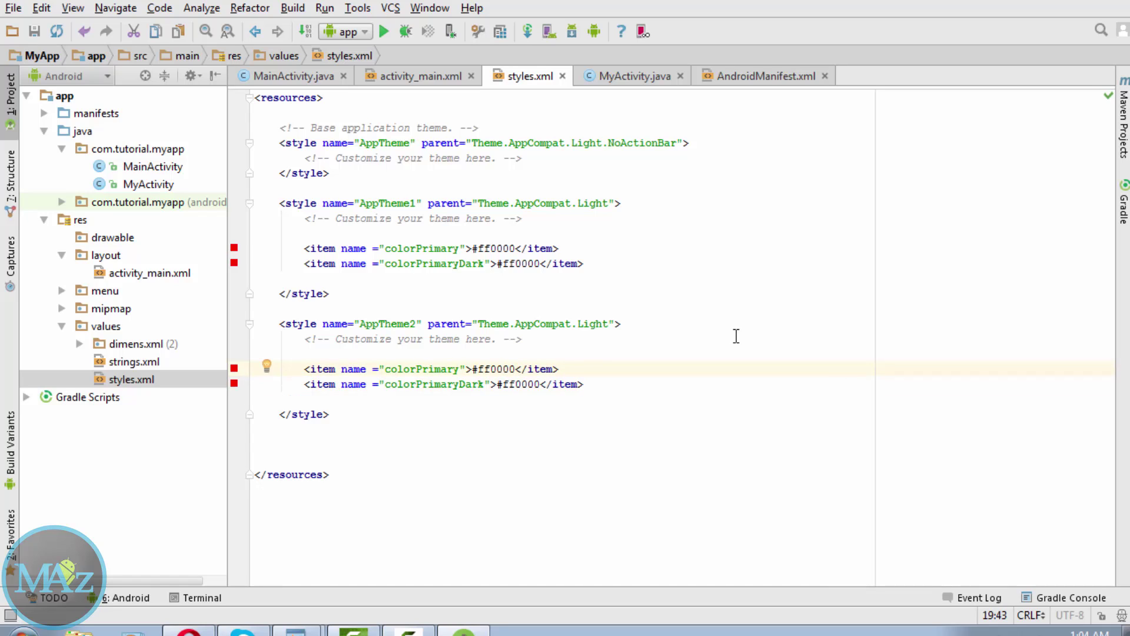
pyautogui.press('BackSpace')
pyautogui.press('BackSpace')
pyautogui.press('BackSpace')
pyautogui.press('BackSpace')
pyautogui.write('ff00')
pyautogui.press('Down')
pyautogui.press('Right')
pyautogui.press('Right')
pyautogui.press('BackSpace')
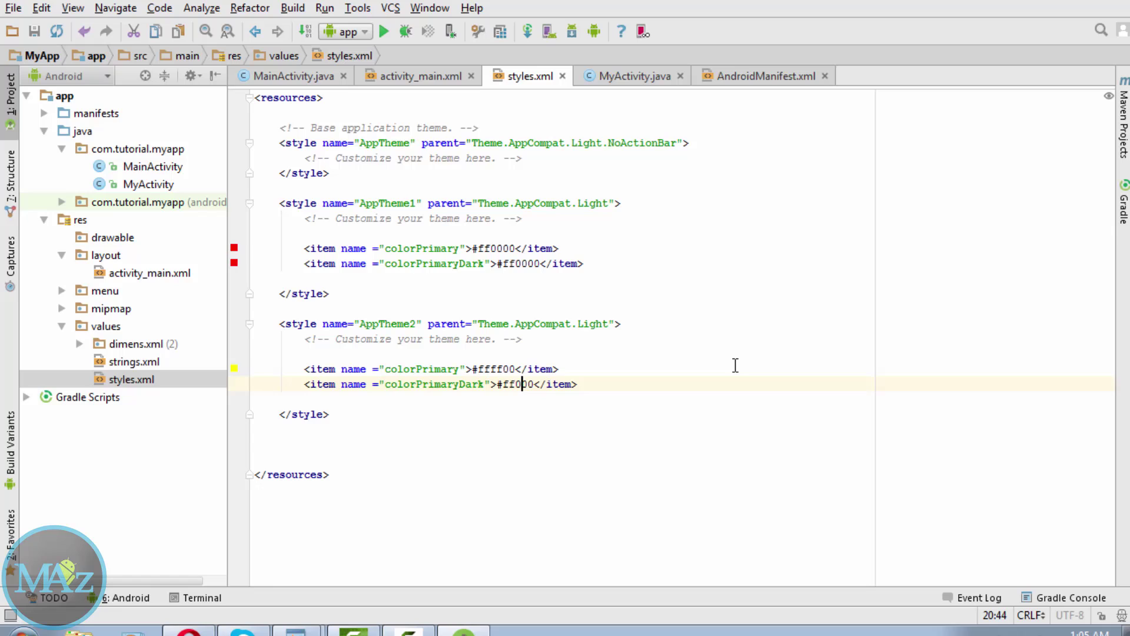
pyautogui.press('BackSpace')
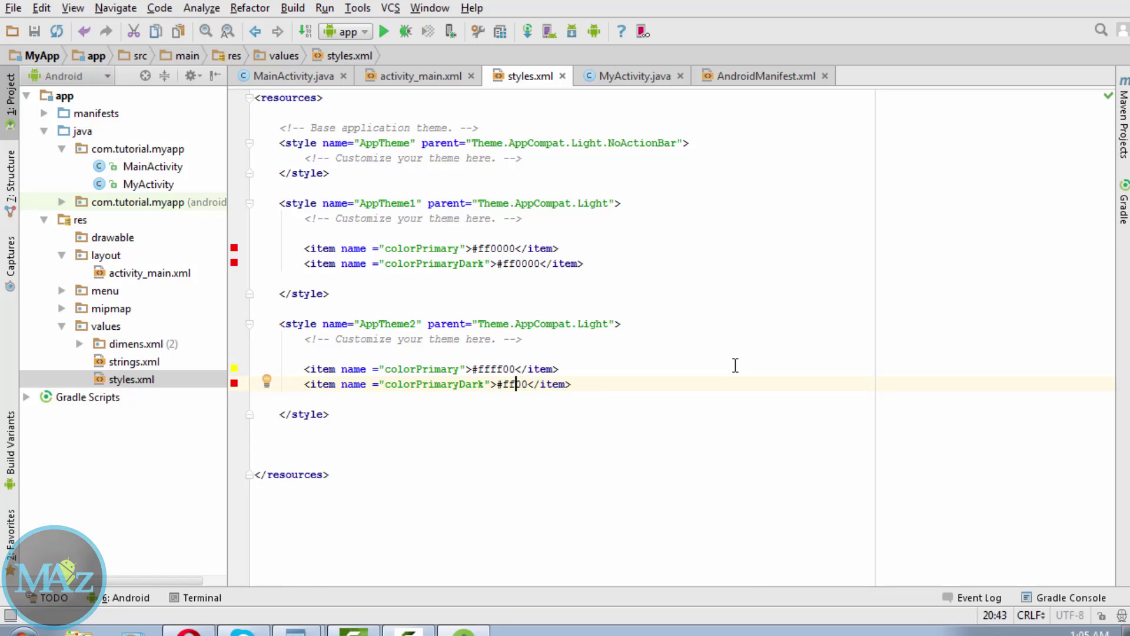
pyautogui.write('ff')
pyautogui.click(740, 309)
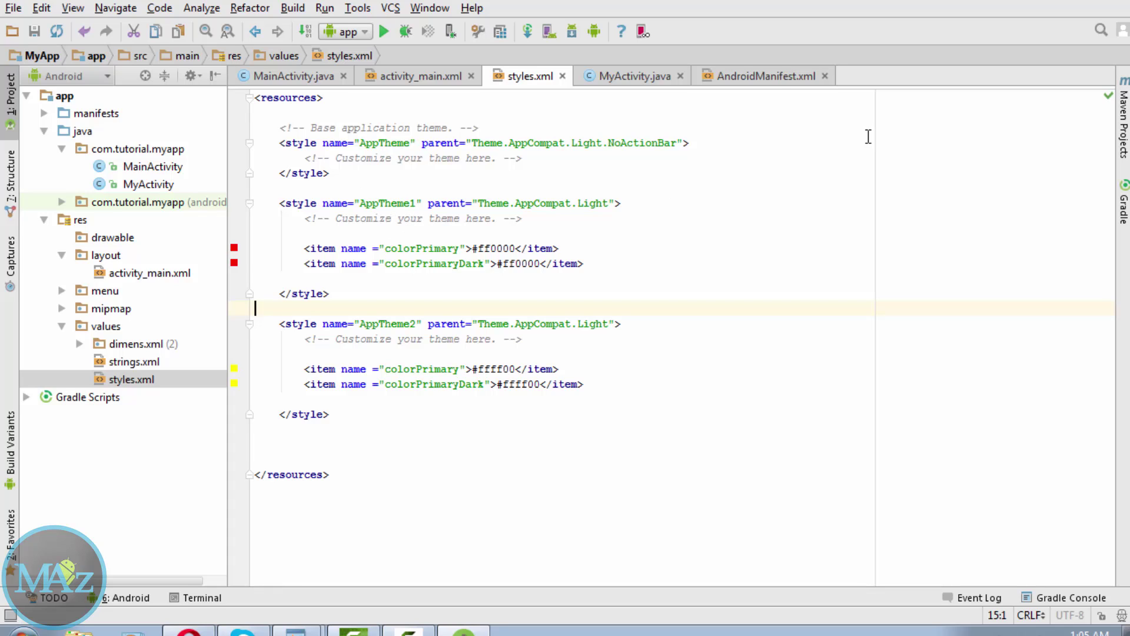
# - In AndroidManifest.xml, copy the application's android:theme line
pyautogui.click(772, 76)
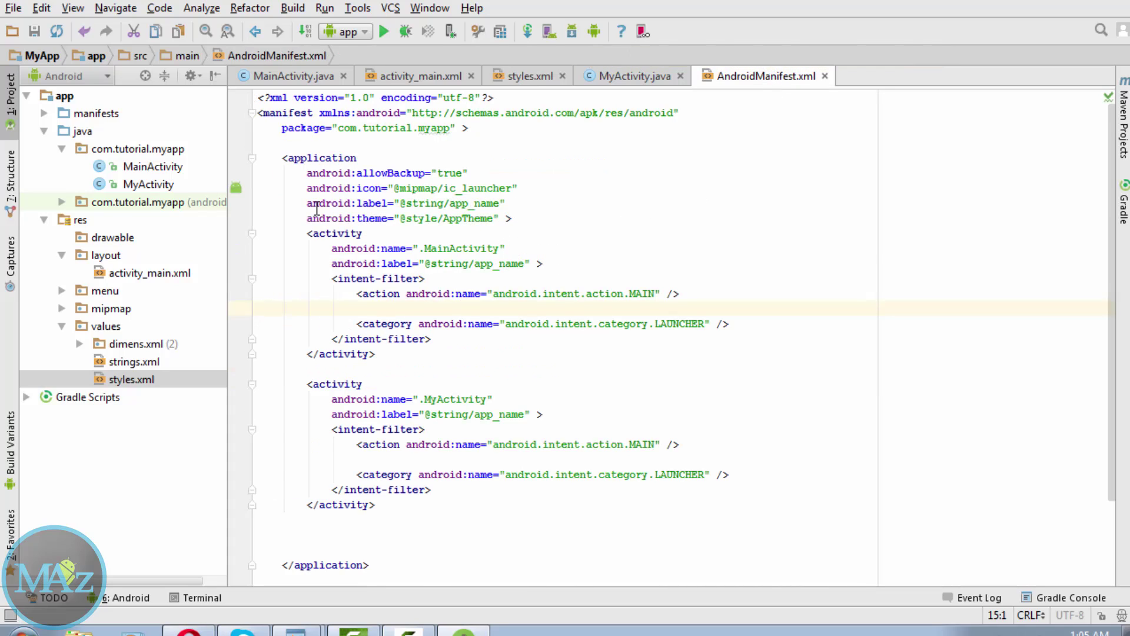
pyautogui.moveTo(307, 203); pyautogui.dragTo(470, 204)
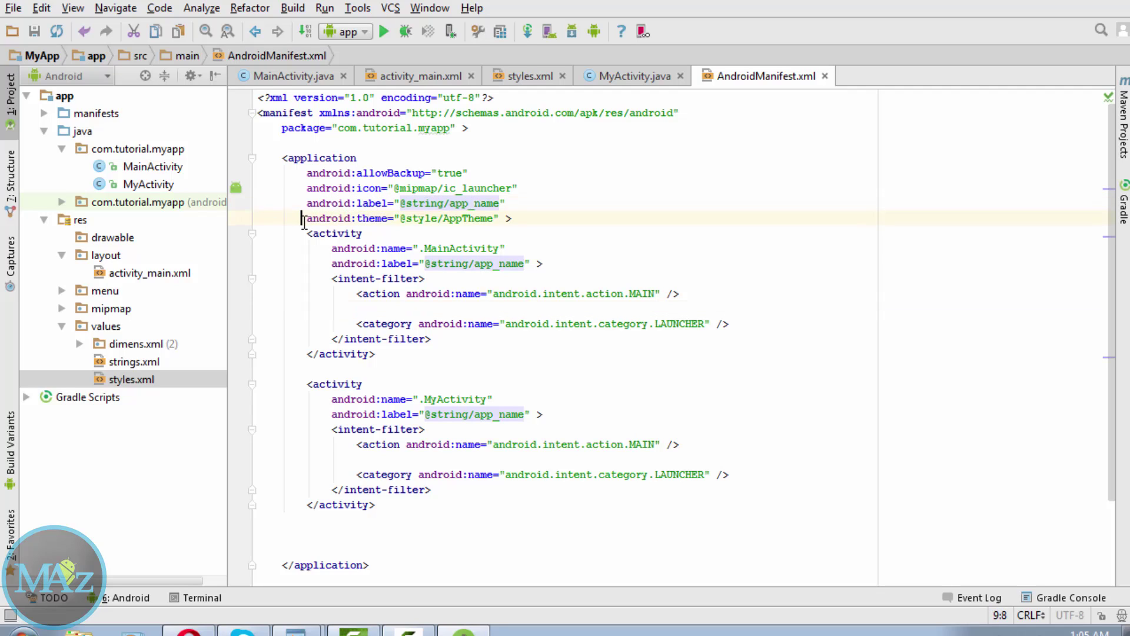
pyautogui.moveTo(307, 219); pyautogui.dragTo(364, 232)
pyautogui.moveTo(485, 230); pyautogui.dragTo(479, 220)
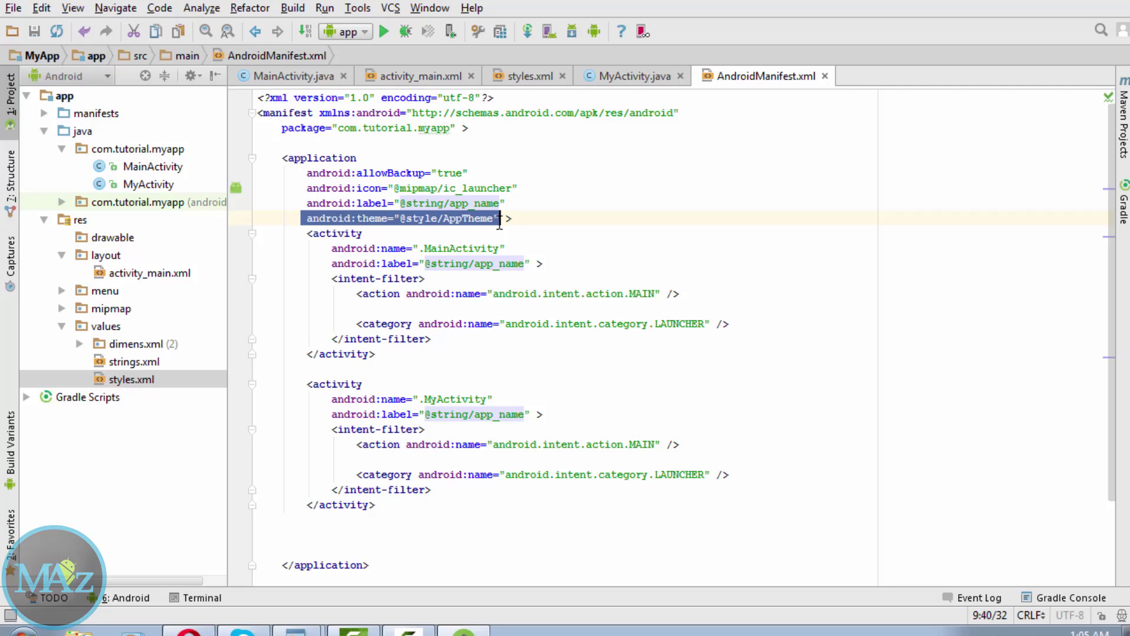
pyautogui.rightClick(480, 221)
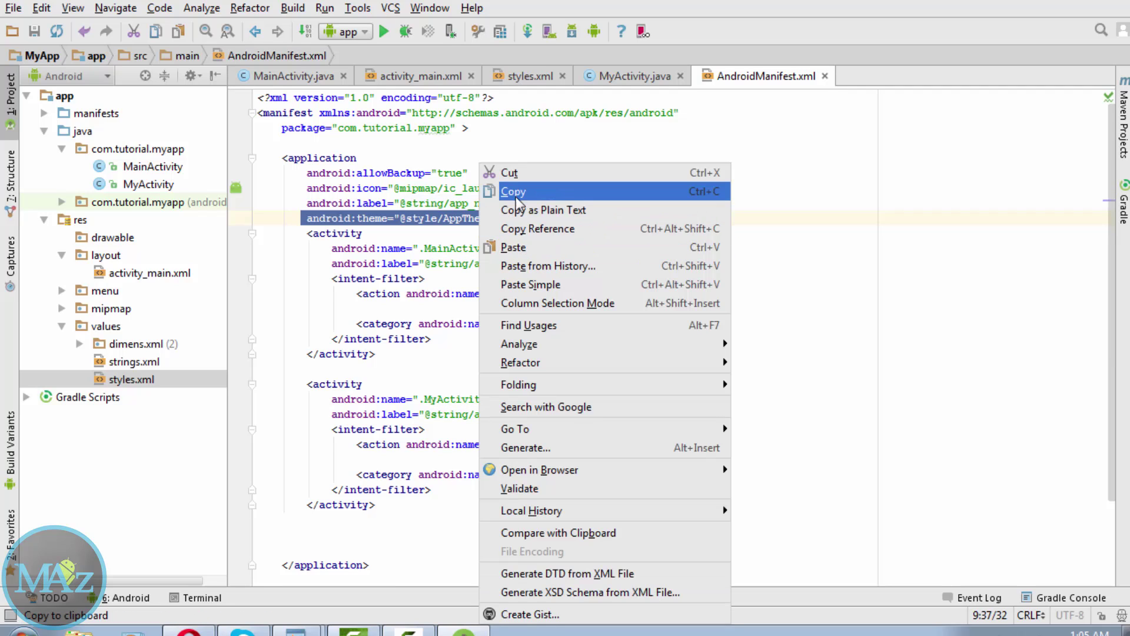
pyautogui.click(530, 187)
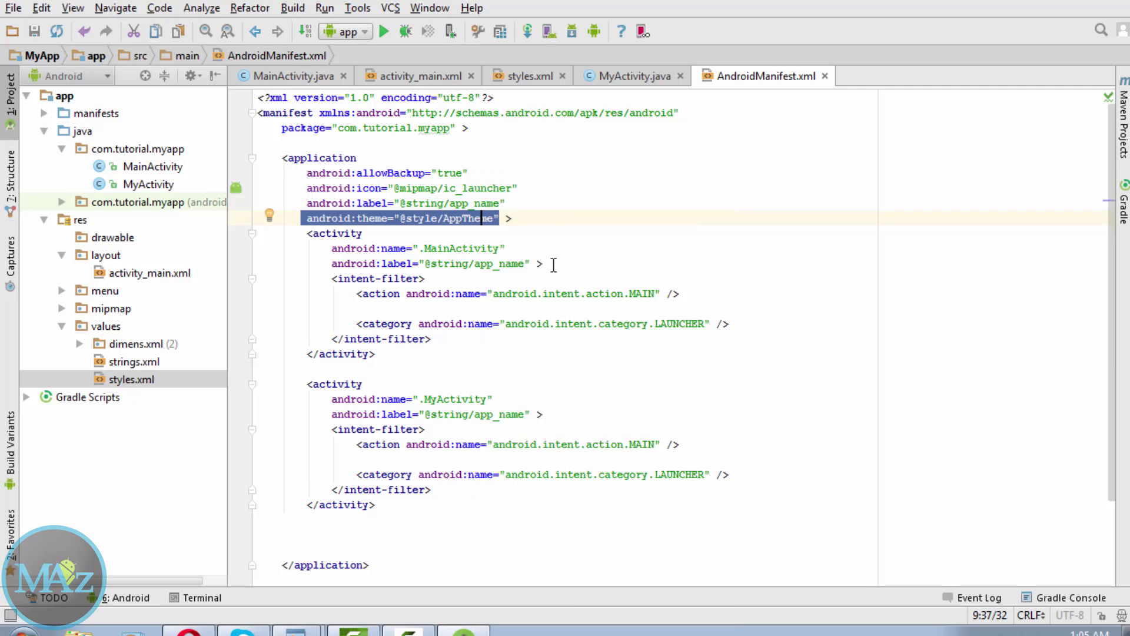
pyautogui.click(531, 262)
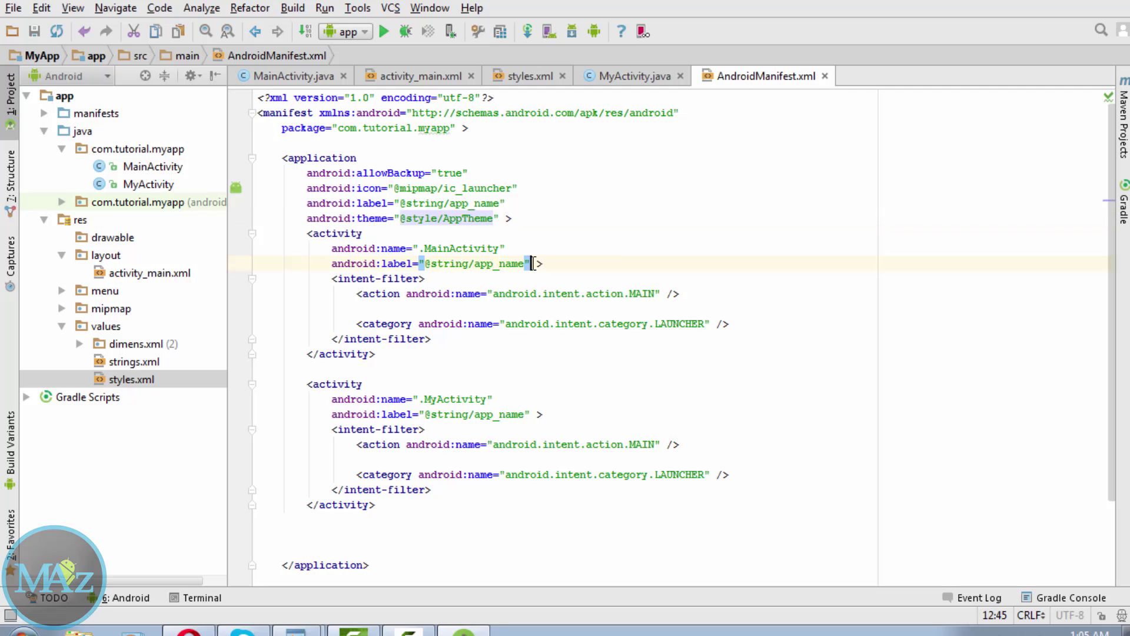
pyautogui.press('Return')
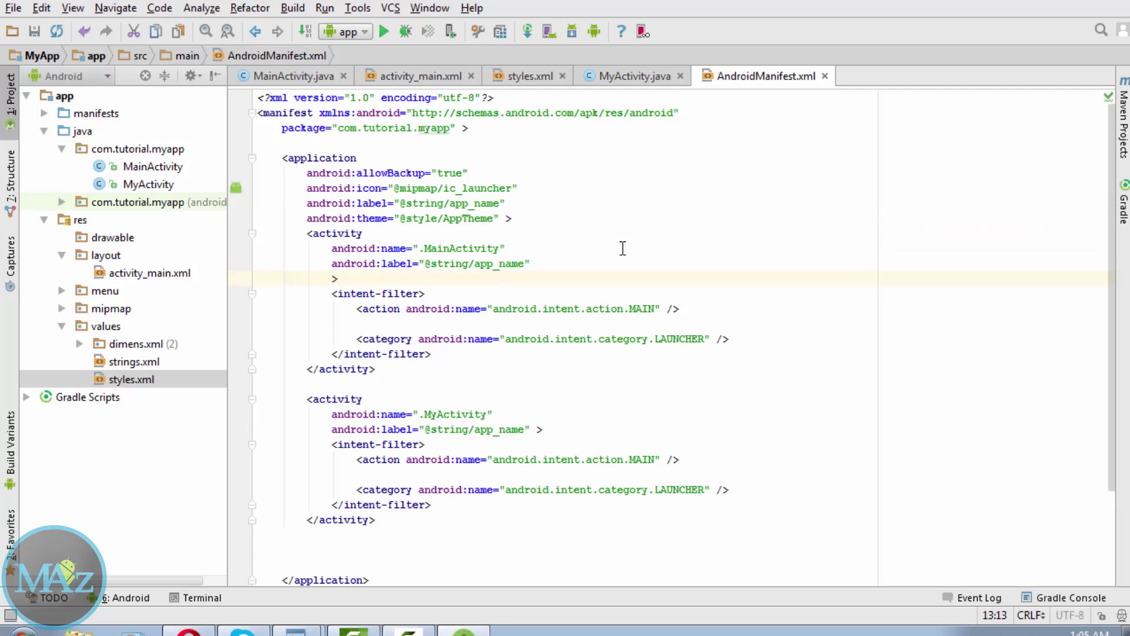
pyautogui.hotkey('ctrl', 'v')
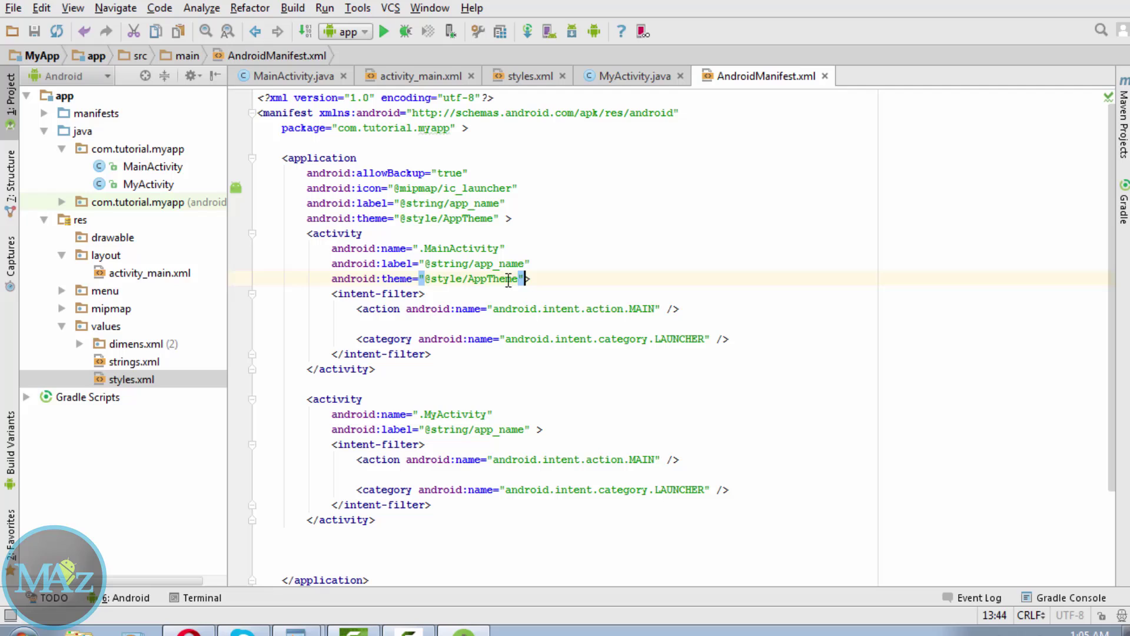
pyautogui.click(521, 278)
pyautogui.write('1')
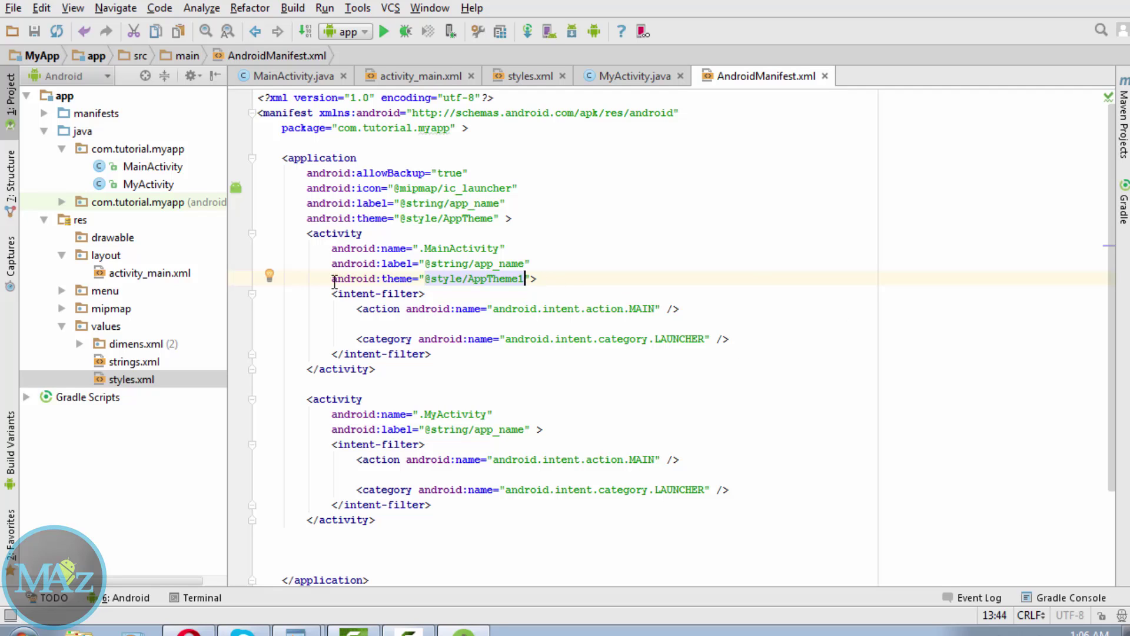
pyautogui.moveTo(333, 279); pyautogui.dragTo(533, 279)
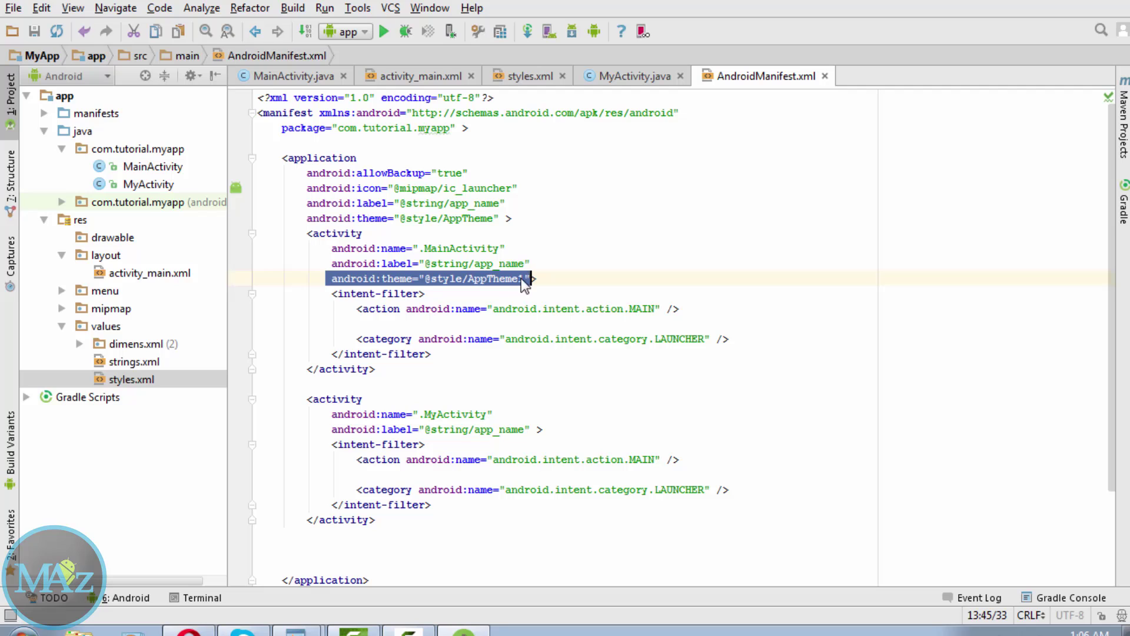
pyautogui.rightClick(522, 279)
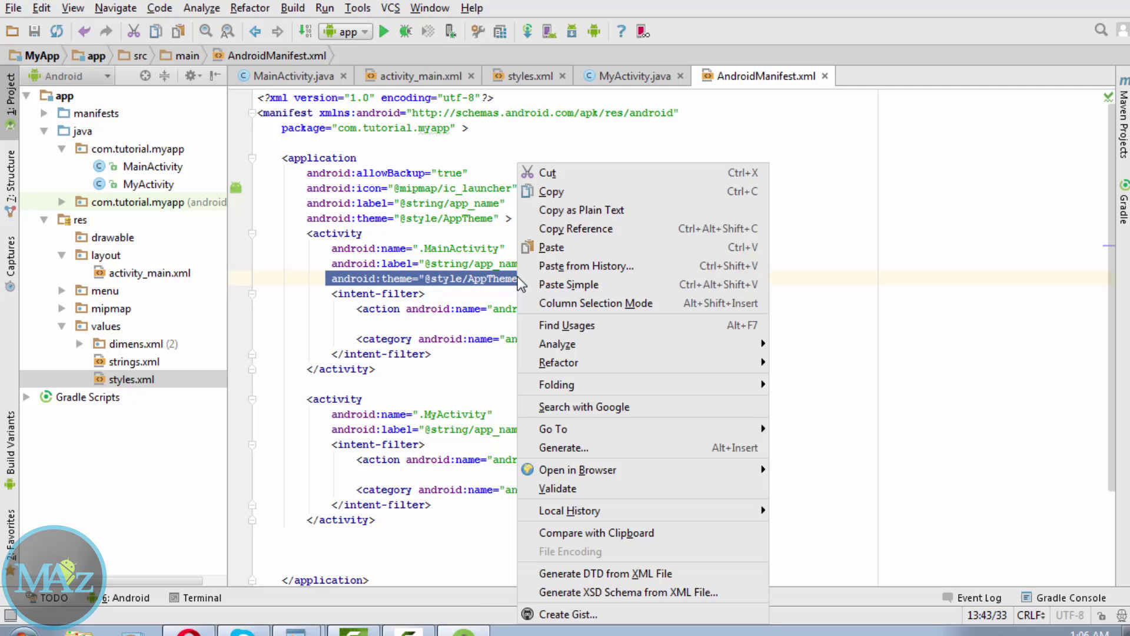
pyautogui.click(552, 192)
pyautogui.scroll(-1, 507, 427)
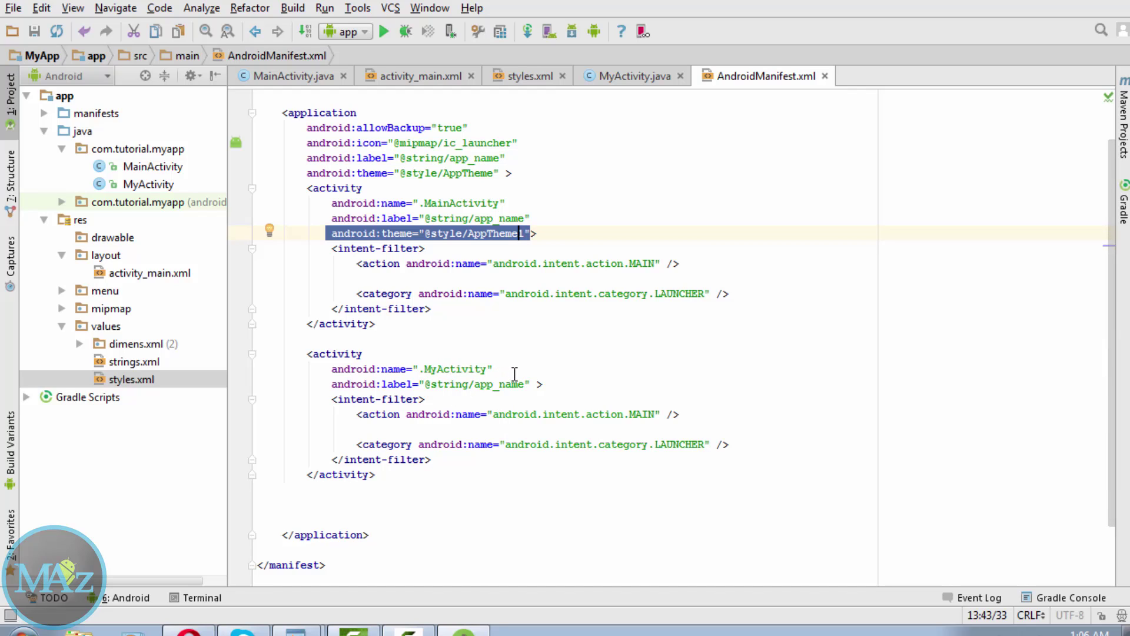
pyautogui.click(535, 384)
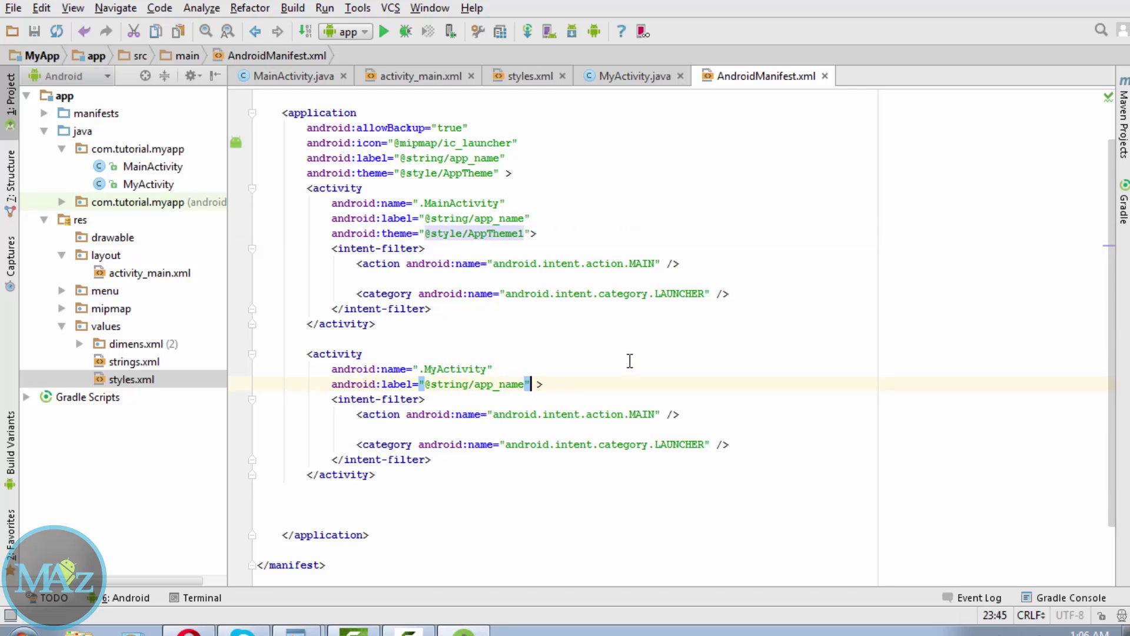
pyautogui.press('Return')
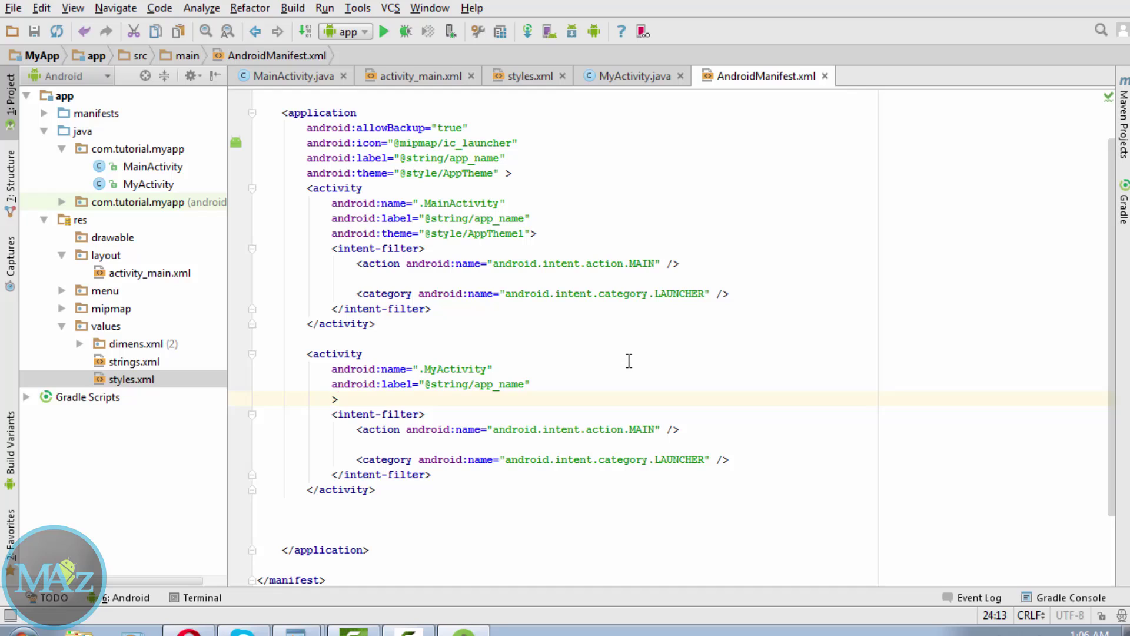
pyautogui.hotkey('ctrl', 'v')
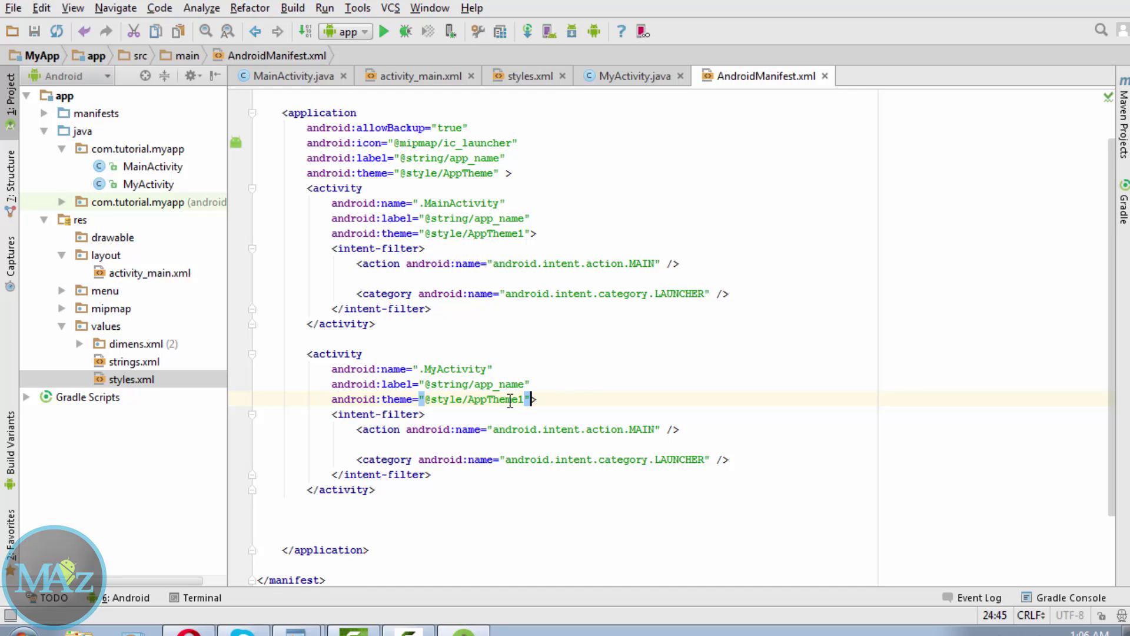
pyautogui.press('BackSpace')
pyautogui.write('2')
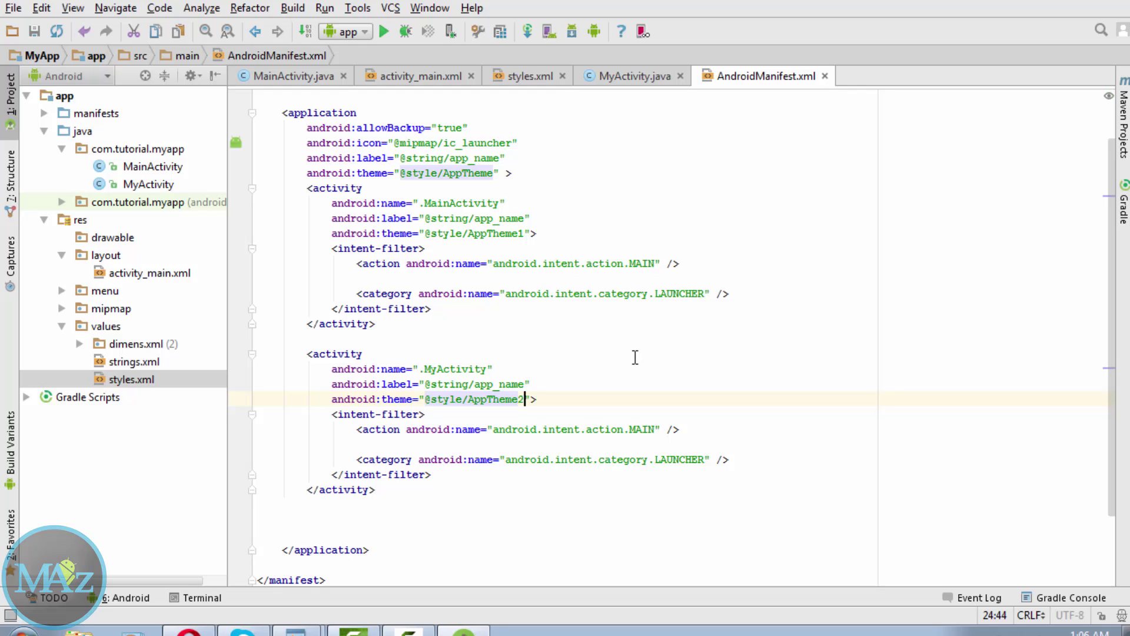
pyautogui.click(646, 362)
pyautogui.scroll(-2, 646, 360)
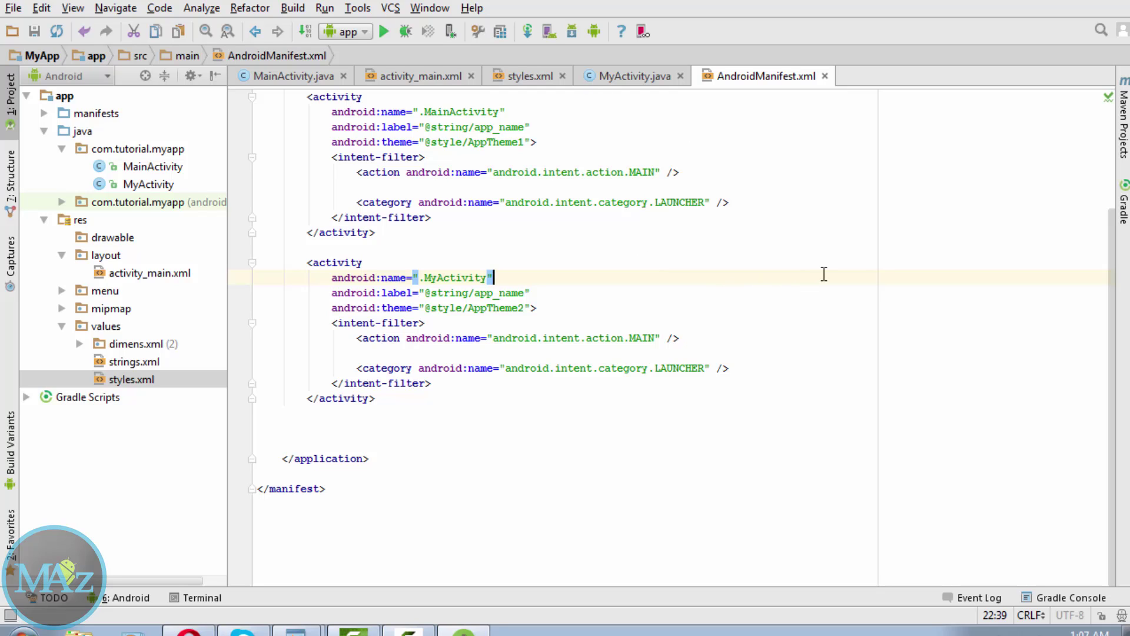
pyautogui.scroll(5, 768, 303)
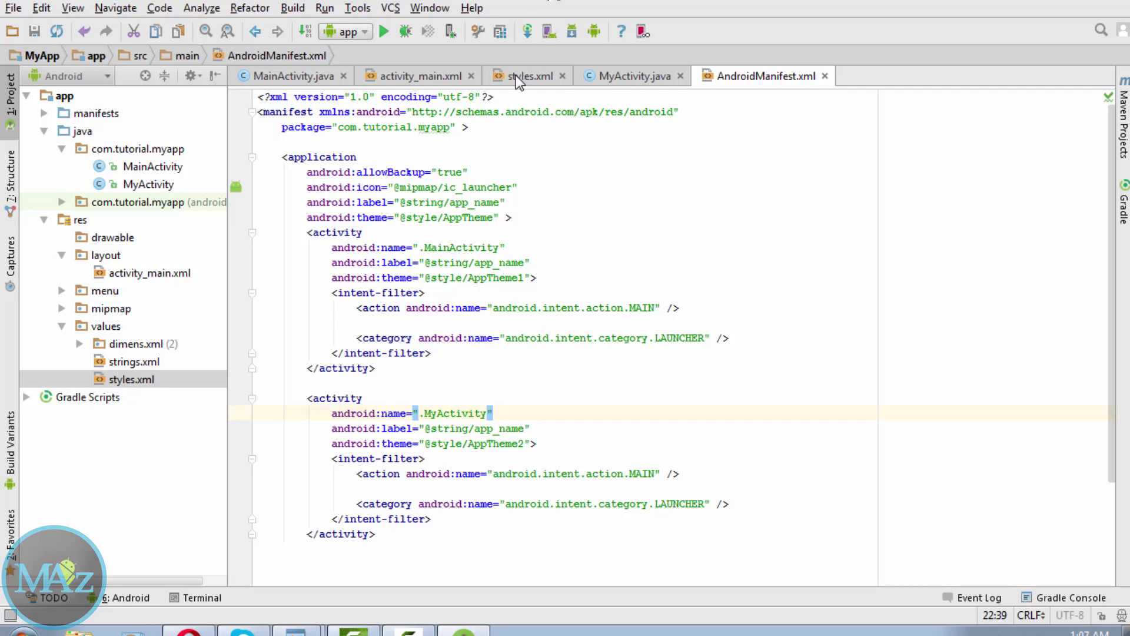
# - Show activity_main.xml in Design view, with Hello world! on a Nexus 4 screen
pyautogui.click(416, 76)
pyautogui.click(262, 575)
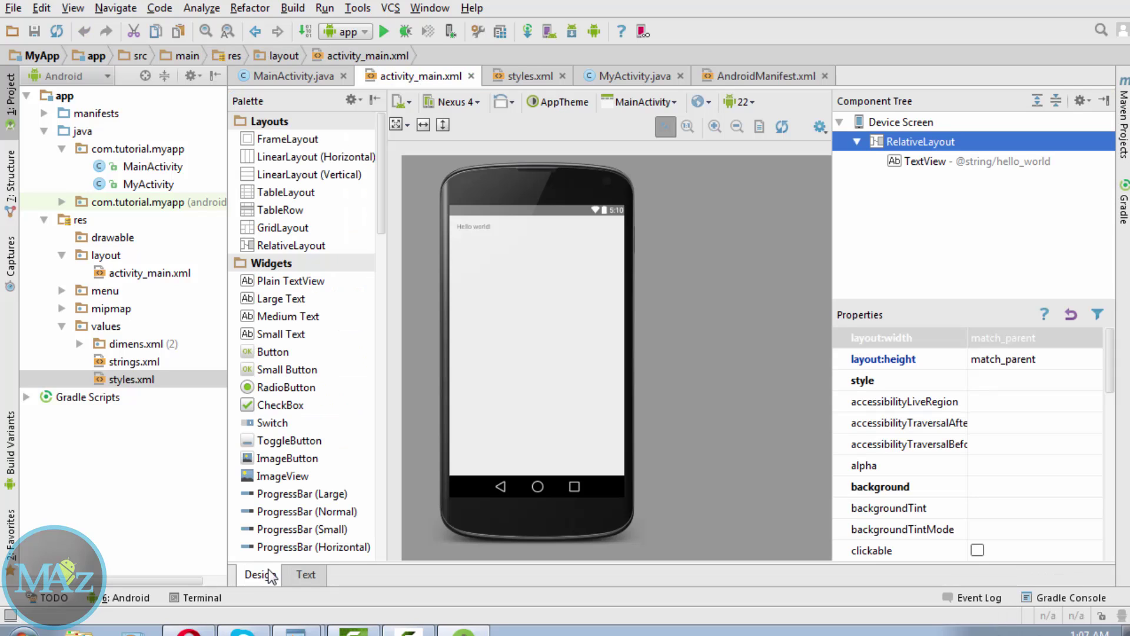